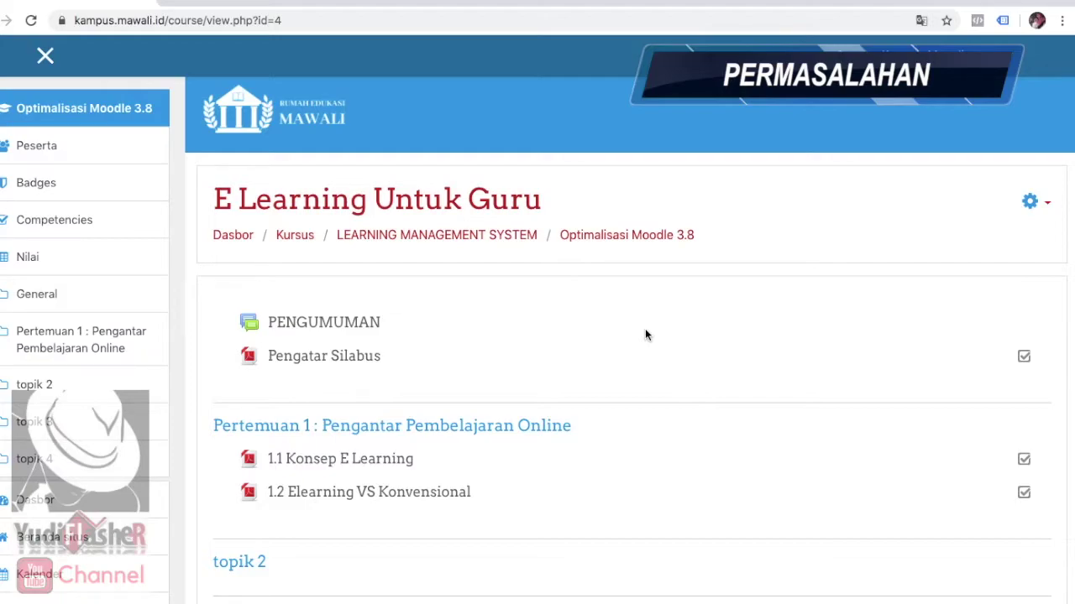
Open the gradebook setup (Pengaturan buku nilai) of the Optimalisasi Moodle 3.8 course.
{"action": "scroll", "coordinate": [645, 334], "scroll_direction": "down", "scroll_amount": 1}
{"action": "scroll", "coordinate": [644, 335], "scroll_direction": "up", "scroll_amount": 2}
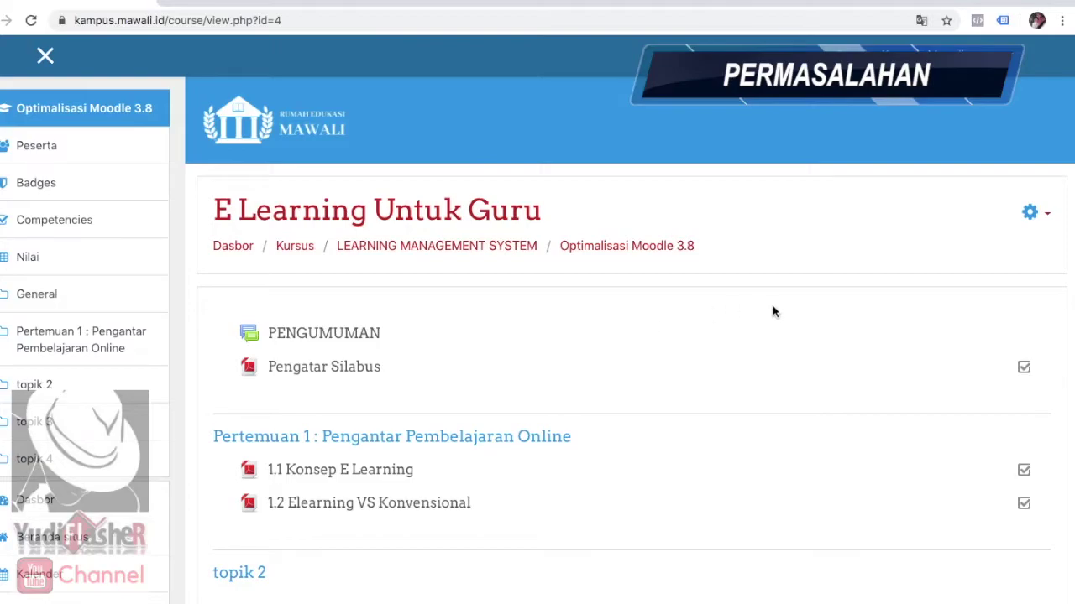
{"action": "left_click", "coordinate": [1032, 212]}
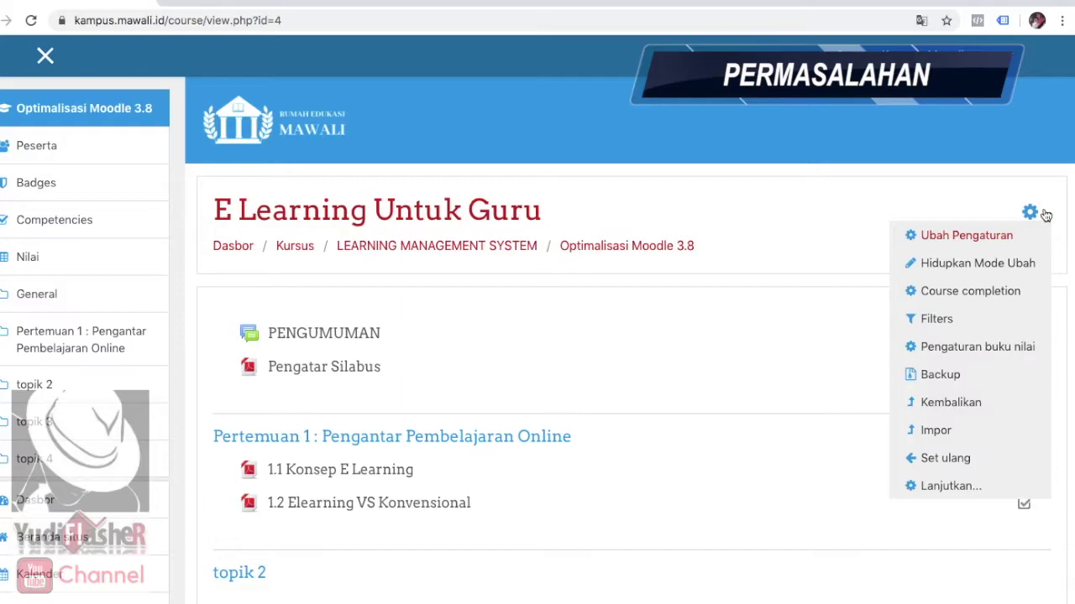
{"action": "left_click", "coordinate": [984, 351]}
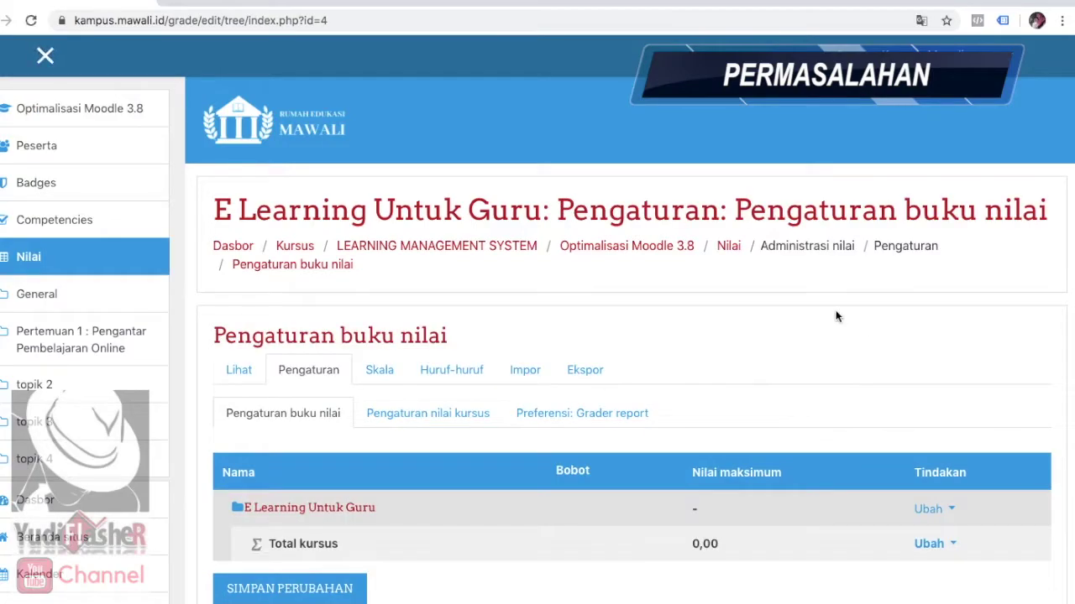
Open the form for adding a new grade category to the course gradebook.
{"action": "scroll", "coordinate": [836, 317], "scroll_direction": "down", "scroll_amount": 3}
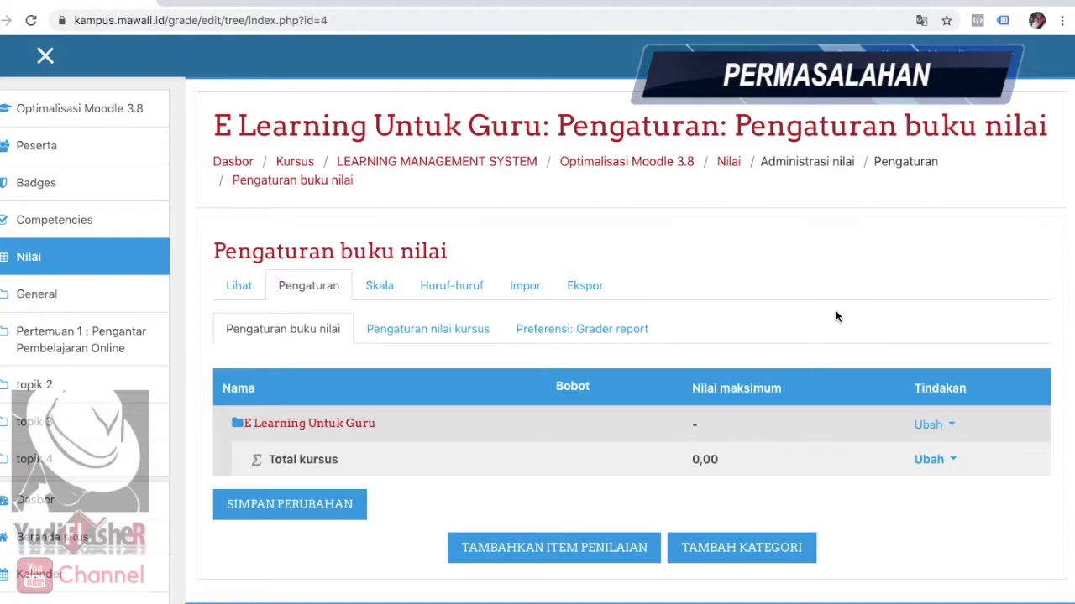
{"action": "scroll", "coordinate": [835, 317], "scroll_direction": "down", "scroll_amount": 2}
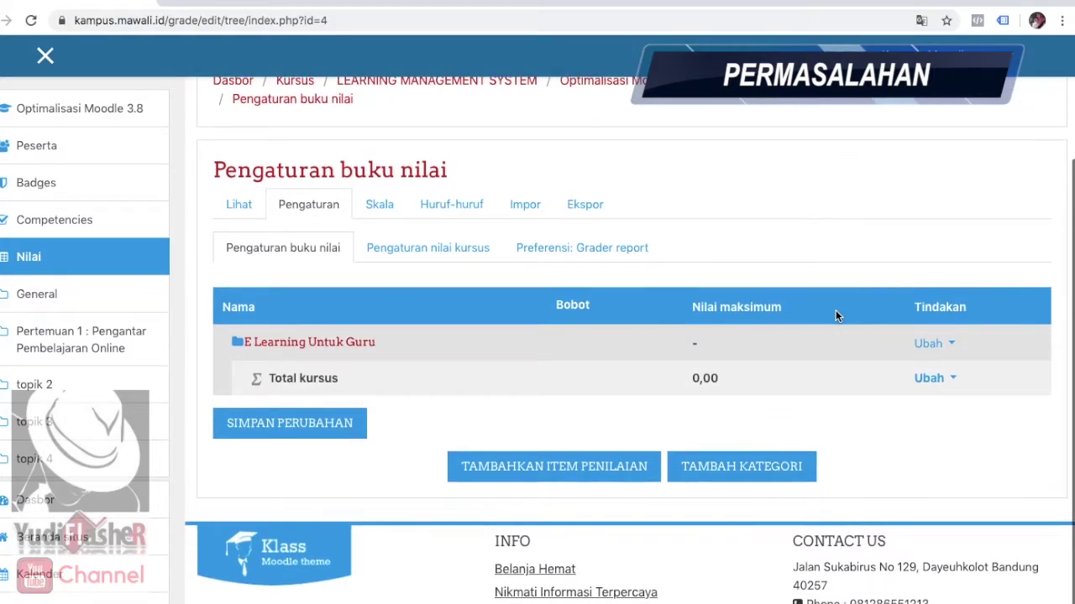
{"action": "scroll", "coordinate": [835, 315], "scroll_direction": "down", "scroll_amount": 1}
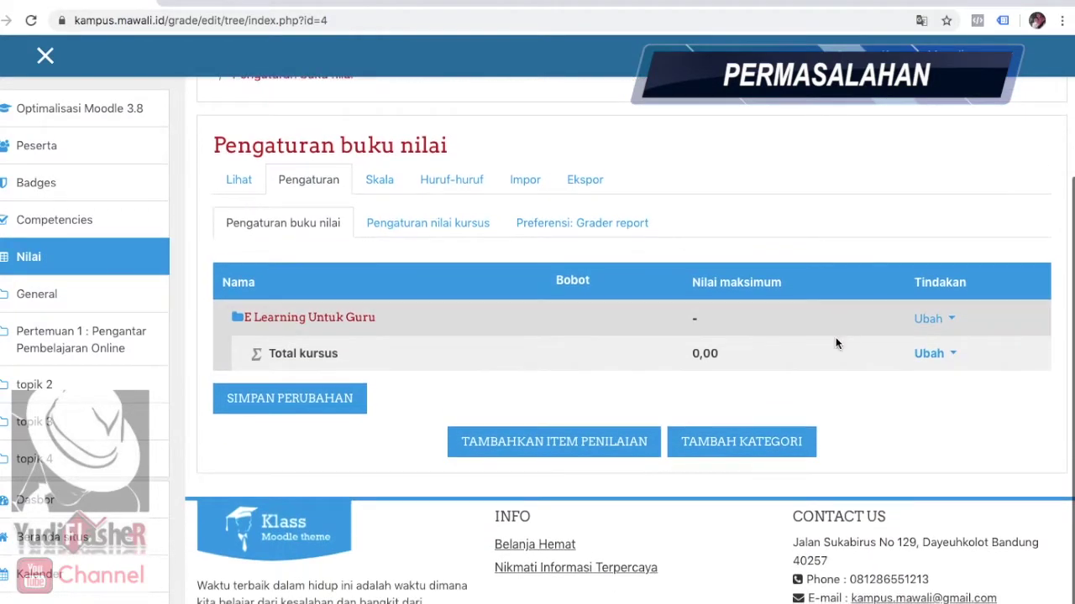
{"action": "left_click", "coordinate": [745, 451]}
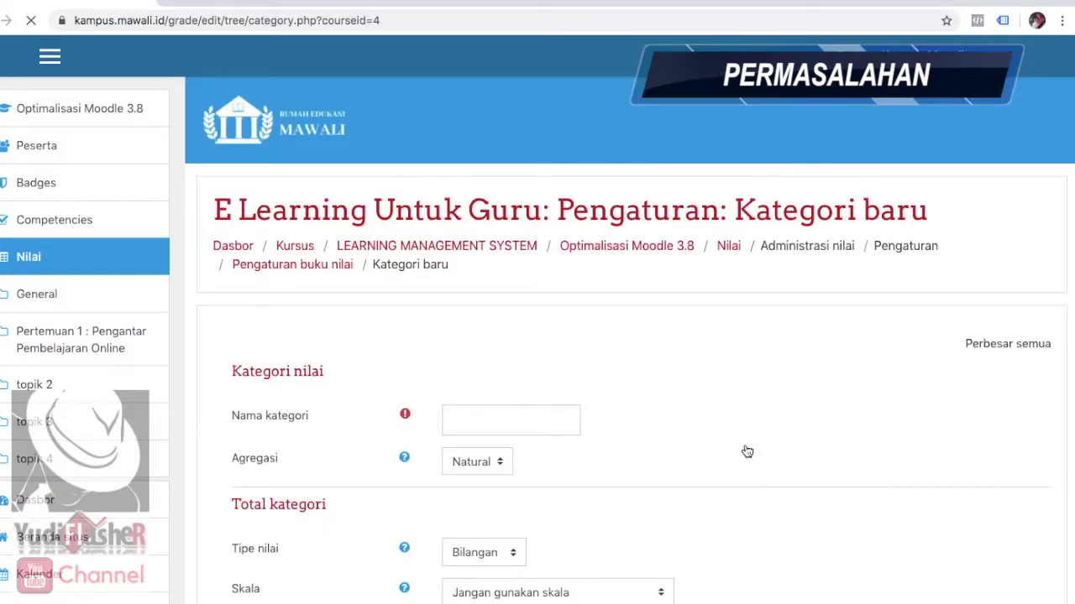
Examine the new category form, checking which aggregation methods are offered under Agregasi.
{"action": "scroll", "coordinate": [746, 451], "scroll_direction": "down", "scroll_amount": 3}
{"action": "left_click", "coordinate": [520, 284]}
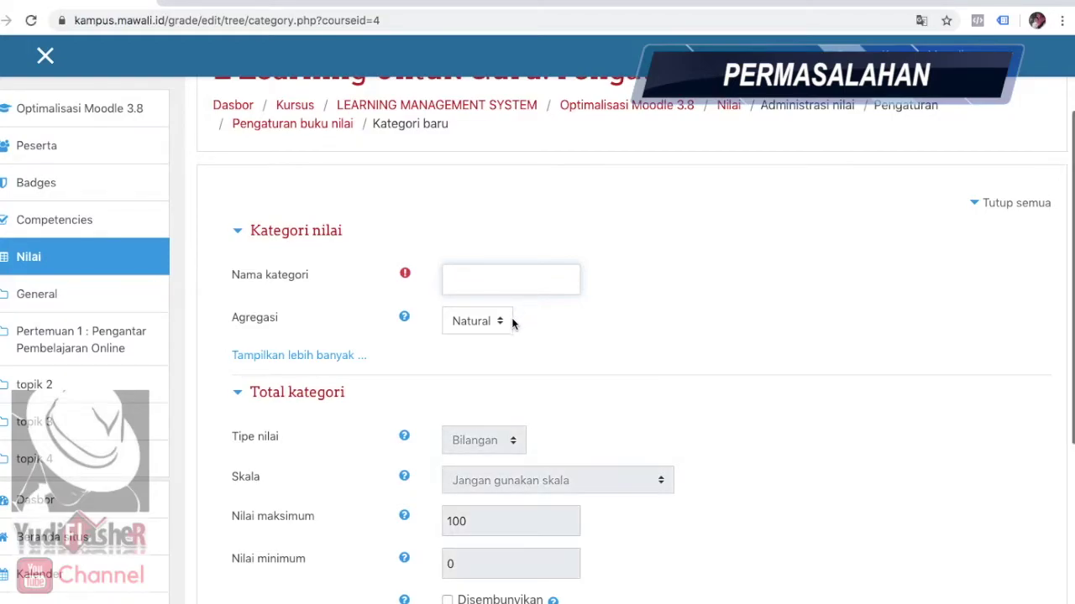
{"action": "left_click", "coordinate": [504, 324]}
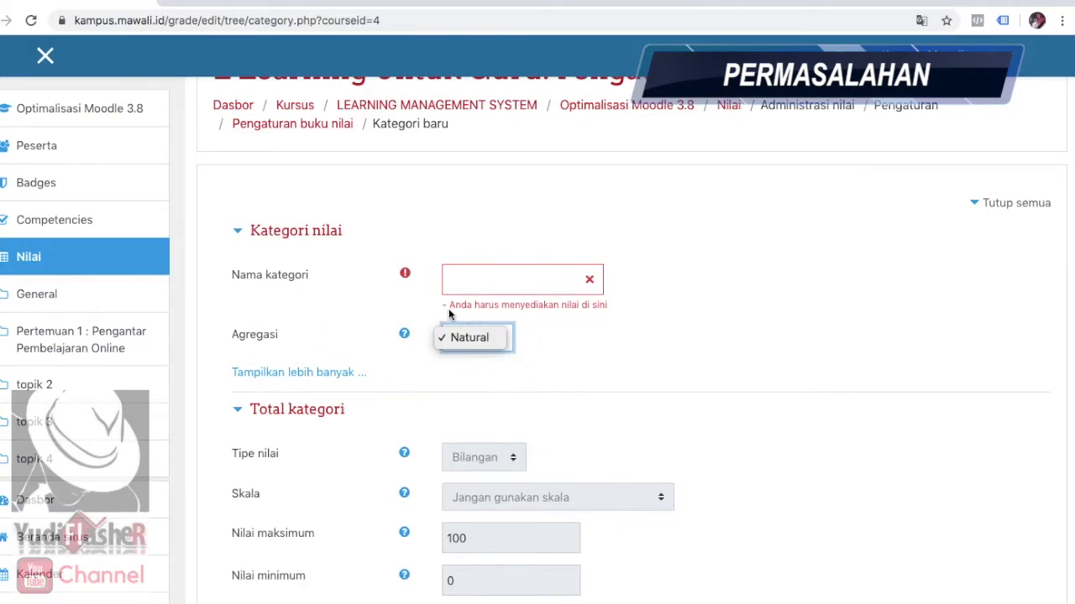
{"action": "left_click", "coordinate": [558, 361]}
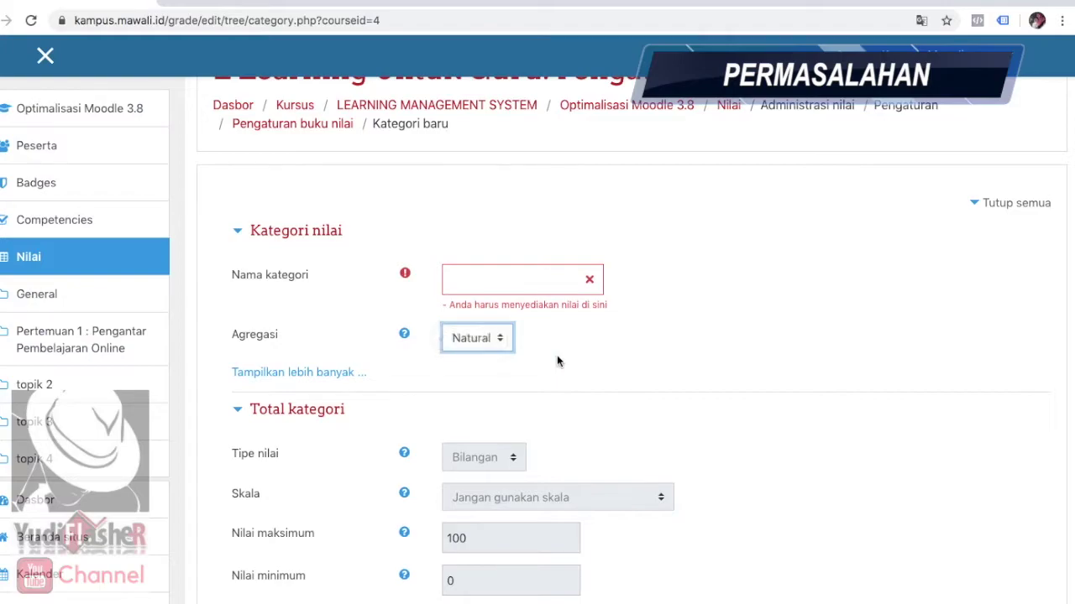
{"action": "scroll", "coordinate": [558, 361], "scroll_direction": "up", "scroll_amount": 2}
{"action": "scroll", "coordinate": [558, 361], "scroll_direction": "down", "scroll_amount": 3}
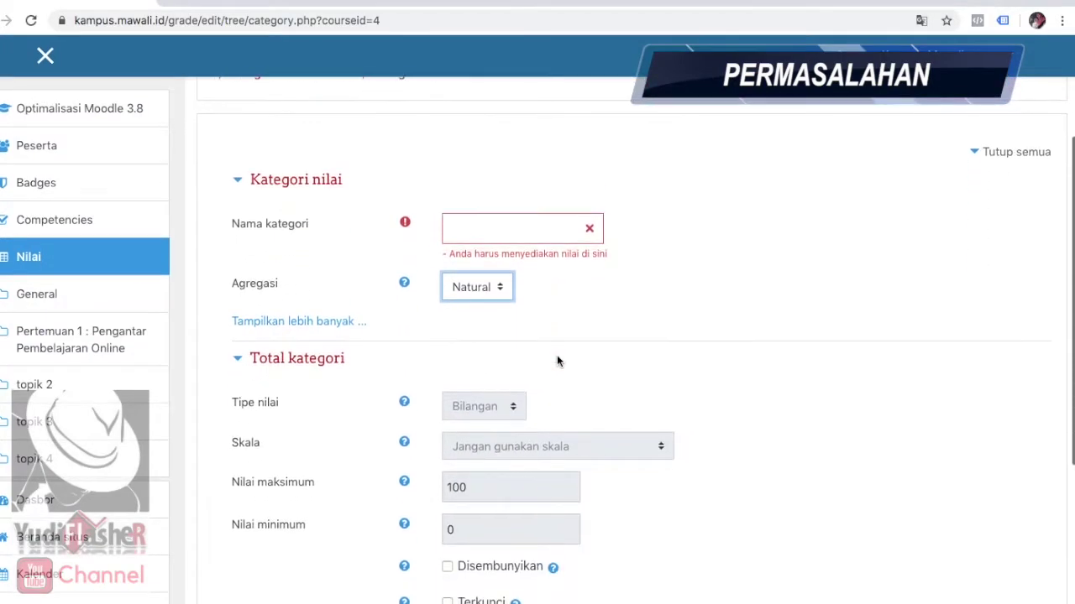
{"action": "scroll", "coordinate": [557, 361], "scroll_direction": "up", "scroll_amount": 1}
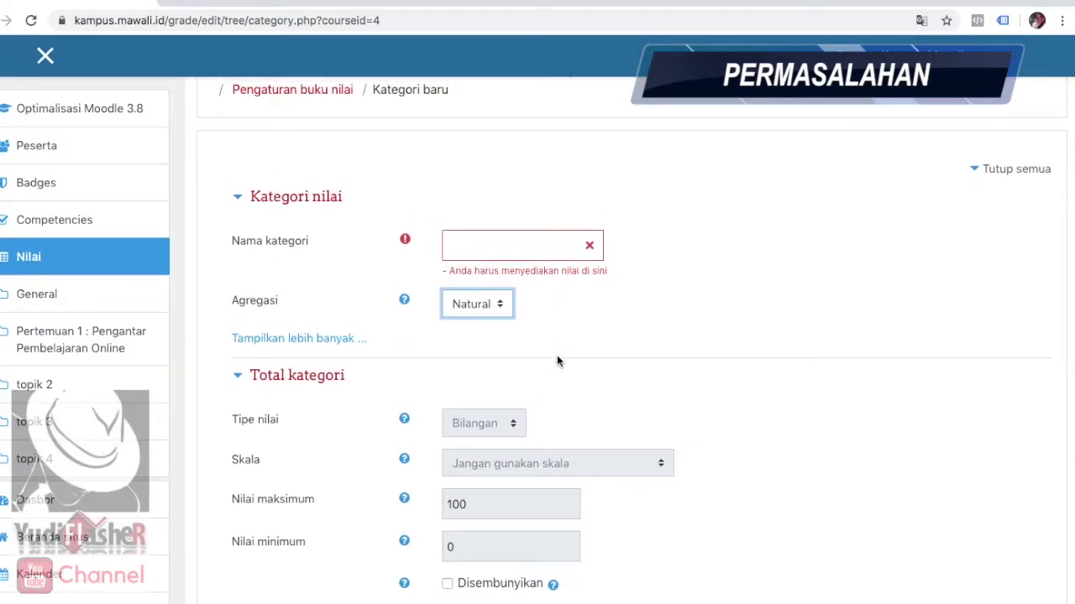
{"action": "scroll", "coordinate": [556, 361], "scroll_direction": "up", "scroll_amount": 2}
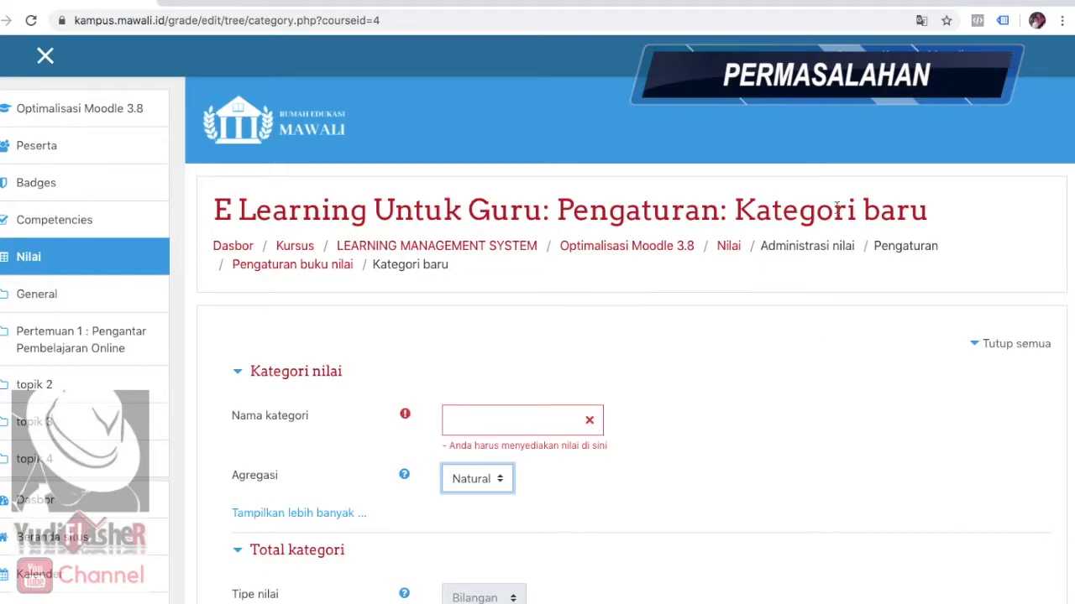
Leave the teacher's course session and return to the administrator account's normal role on the dashboard.
{"action": "left_click", "coordinate": [1013, 60]}
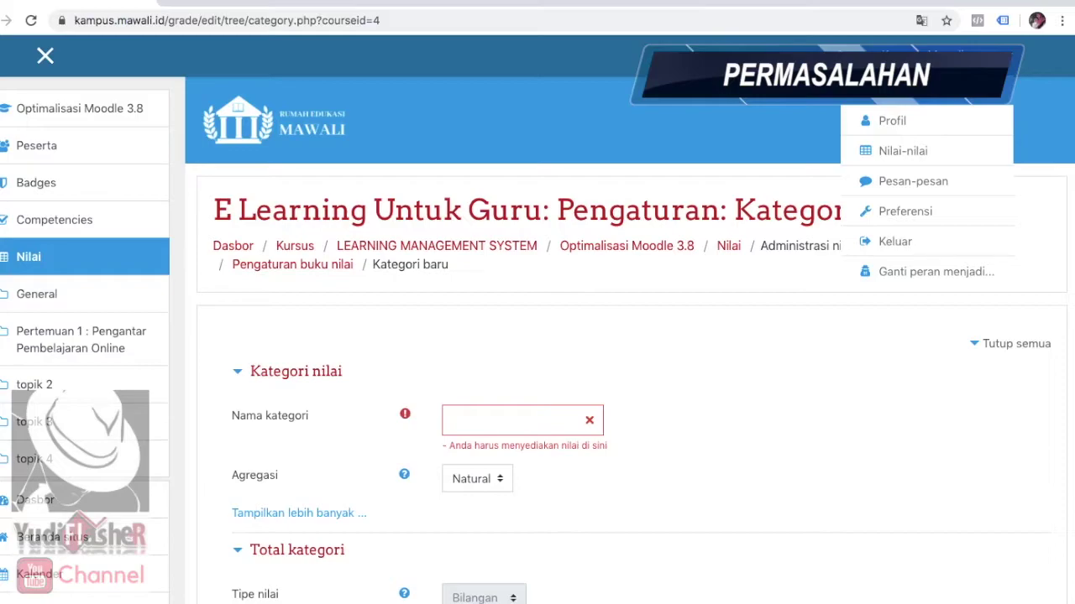
{"action": "left_click", "coordinate": [1013, 60]}
{"action": "left_click", "coordinate": [1013, 60]}
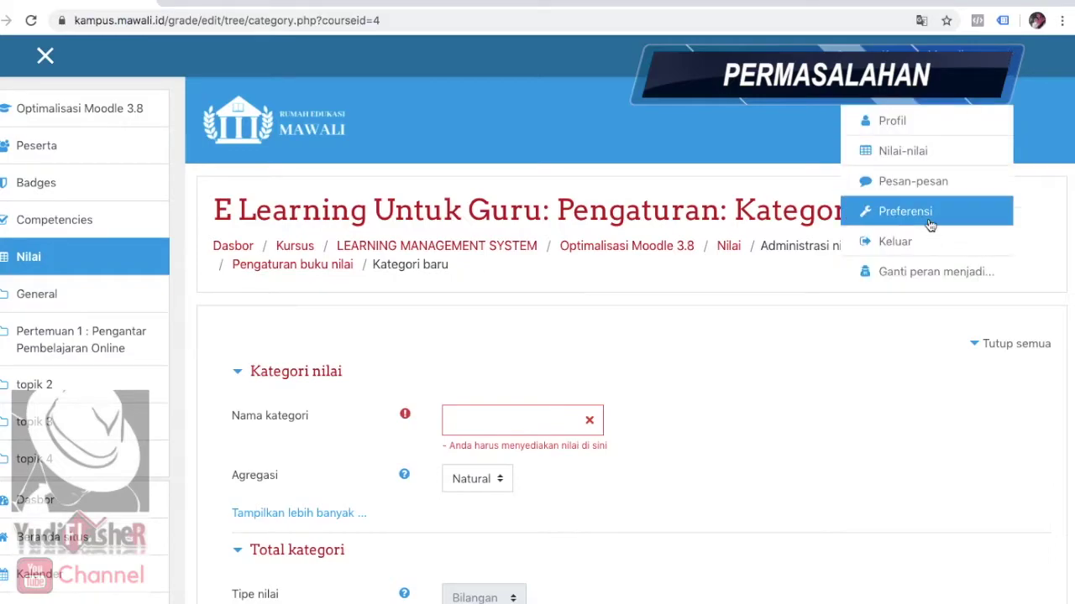
{"action": "left_click", "coordinate": [912, 269]}
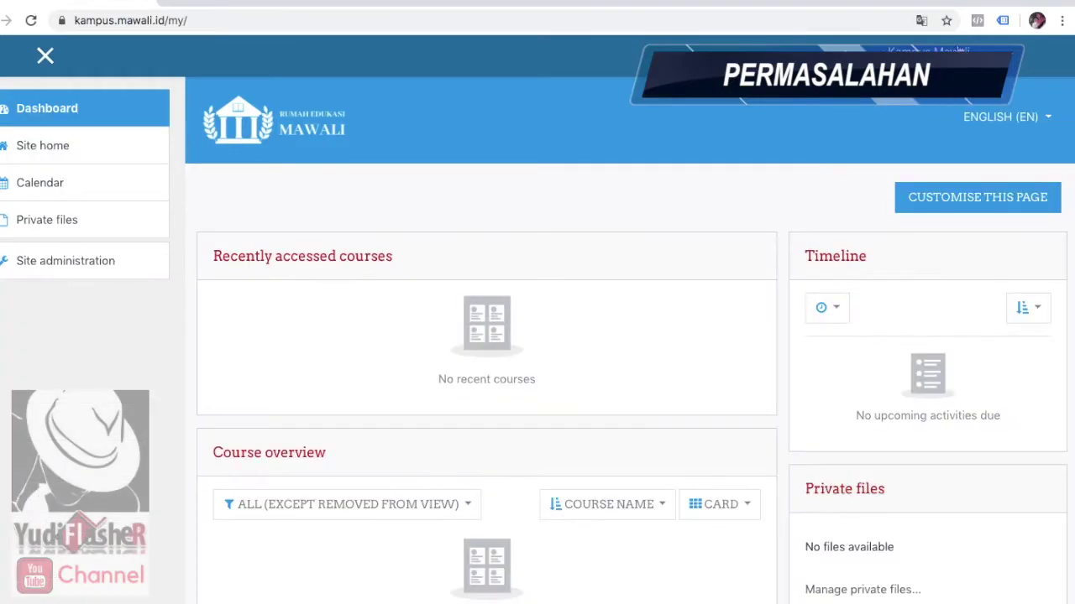
{"action": "left_click", "coordinate": [1014, 61]}
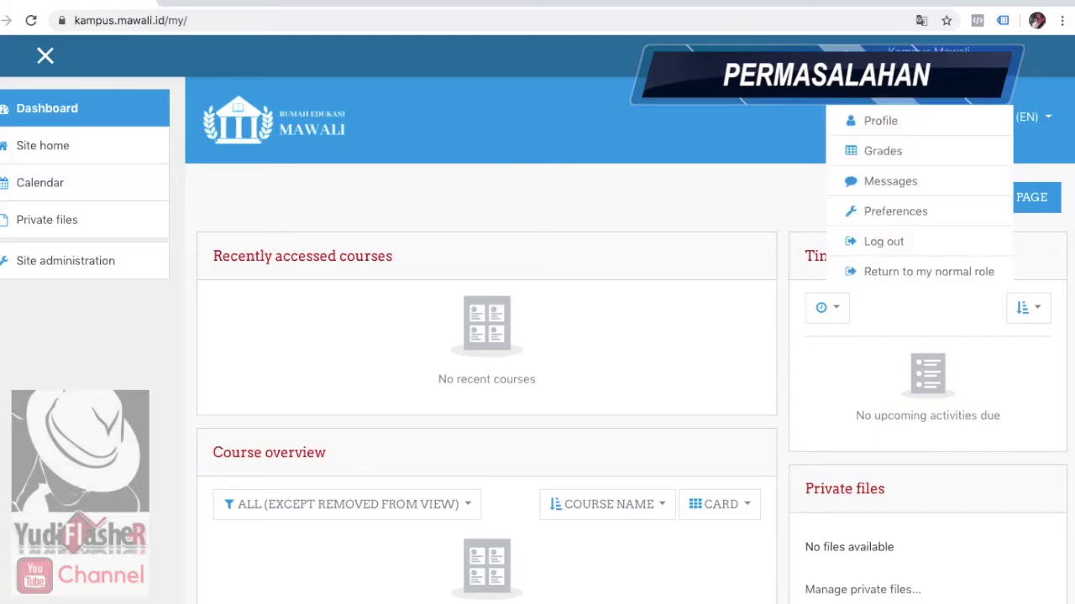
{"action": "left_click", "coordinate": [957, 279]}
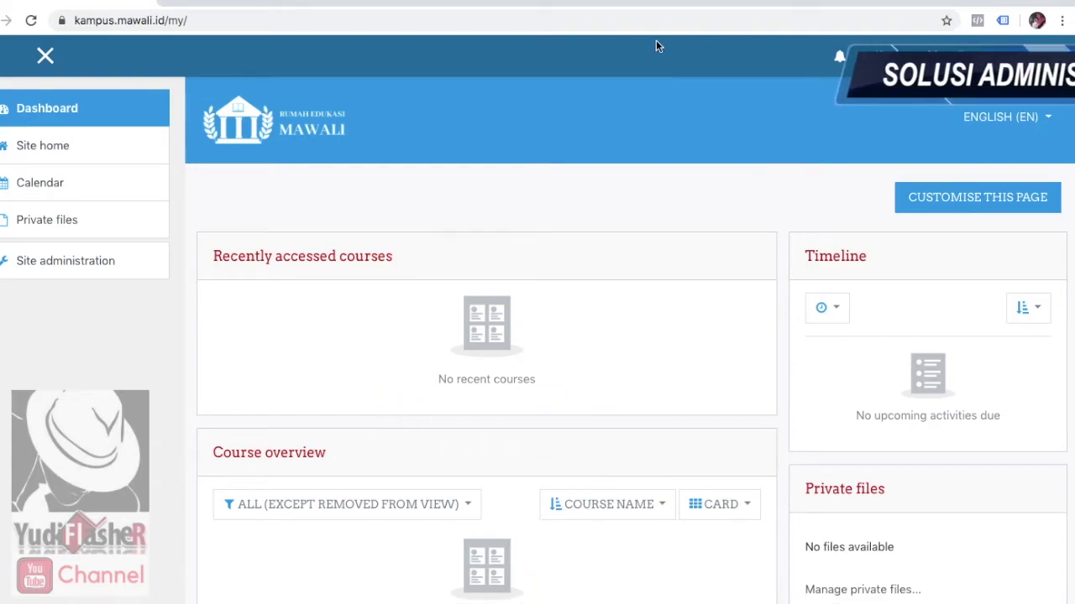
Open the Grade category settings under Grades in the site administration.
{"action": "left_click", "coordinate": [56, 269]}
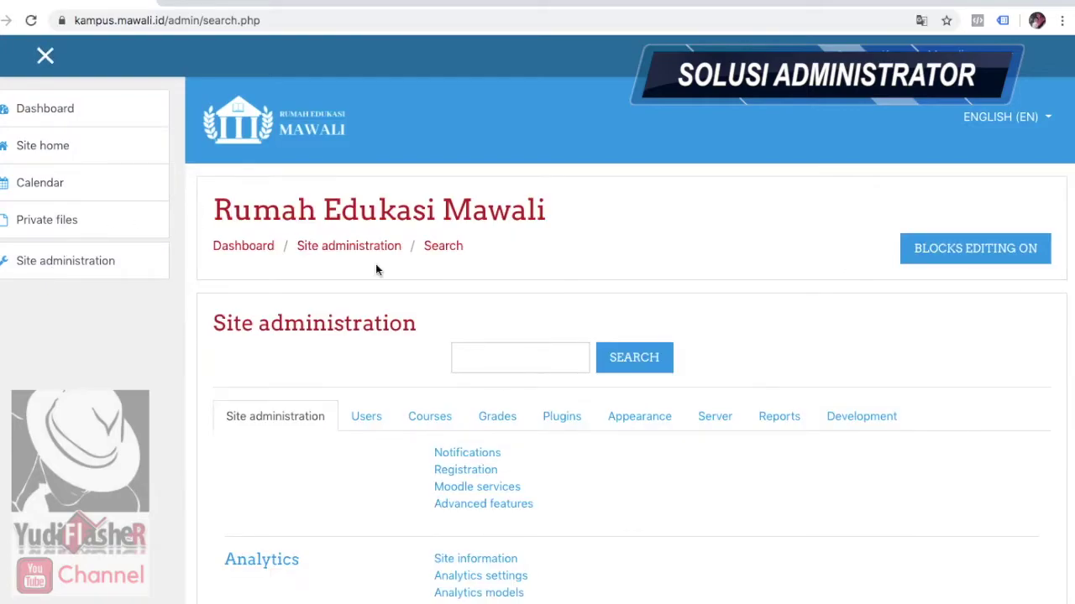
{"action": "scroll", "coordinate": [440, 276], "scroll_direction": "down", "scroll_amount": 1}
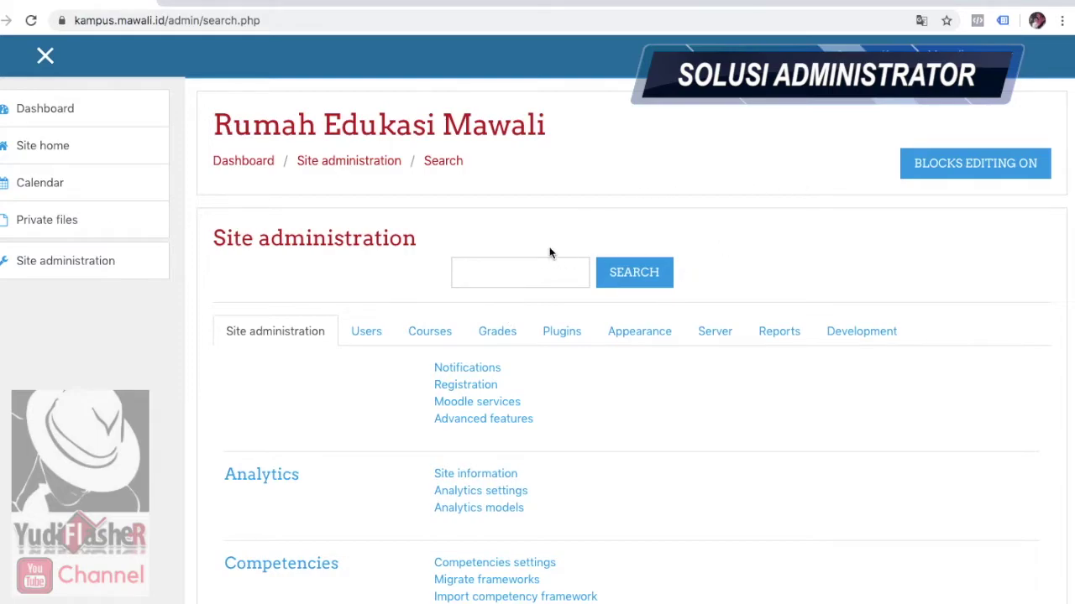
{"action": "left_click", "coordinate": [496, 332]}
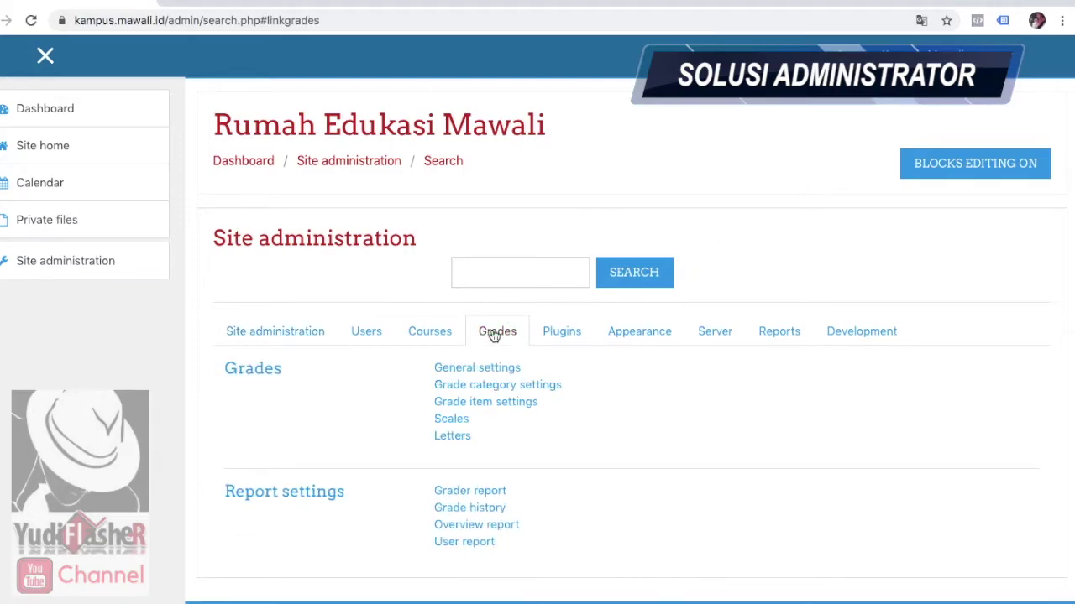
{"action": "scroll", "coordinate": [554, 406], "scroll_direction": "down", "scroll_amount": 2}
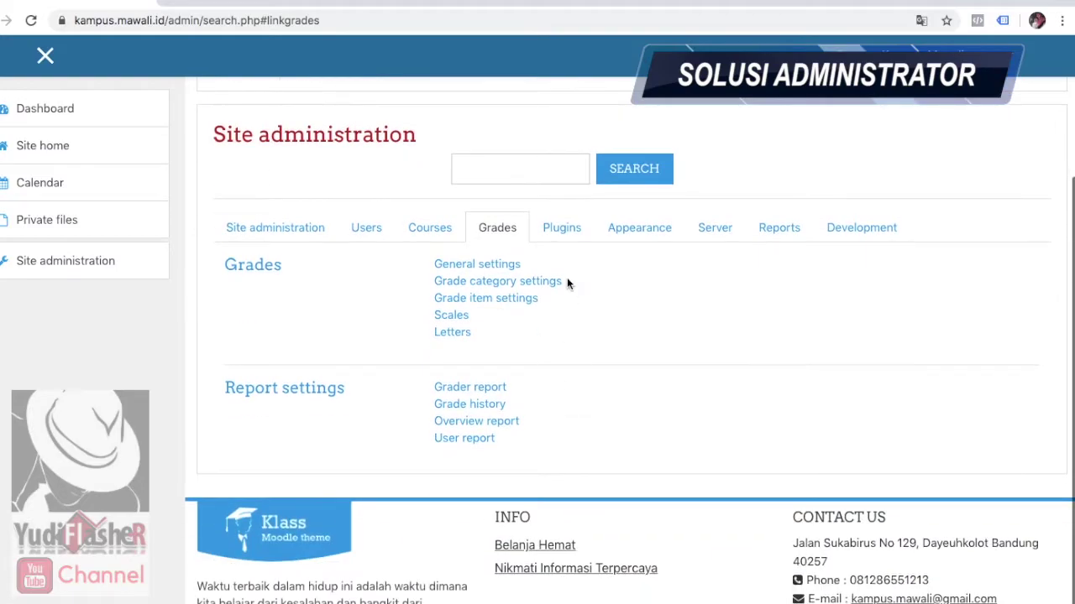
{"action": "left_click", "coordinate": [523, 282]}
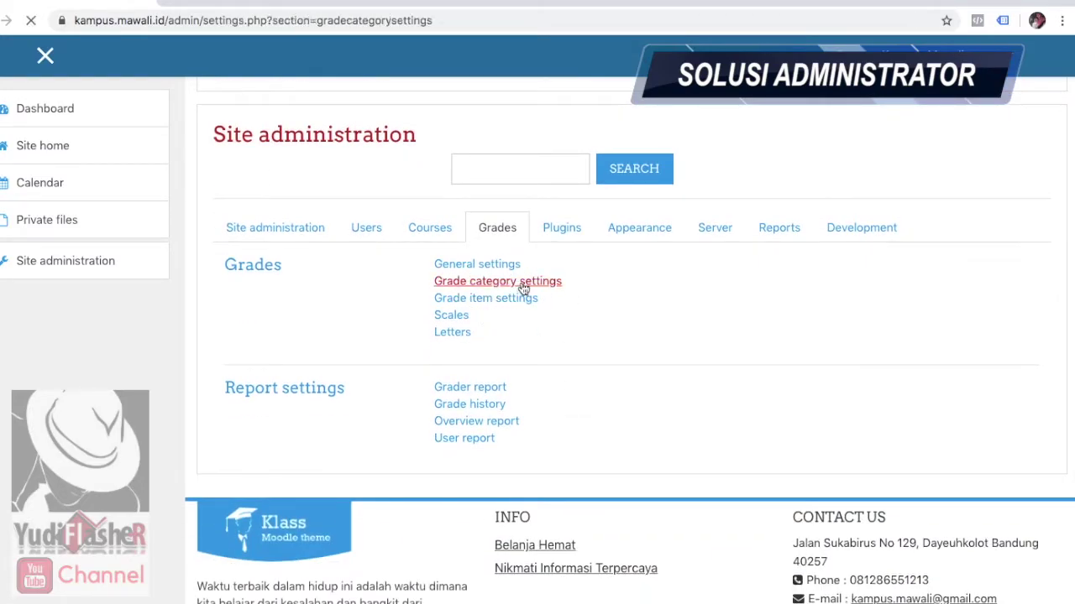
Review the choices for the default Aggregation and the list of available aggregation types.
{"action": "scroll", "coordinate": [523, 289], "scroll_direction": "down", "scroll_amount": 3}
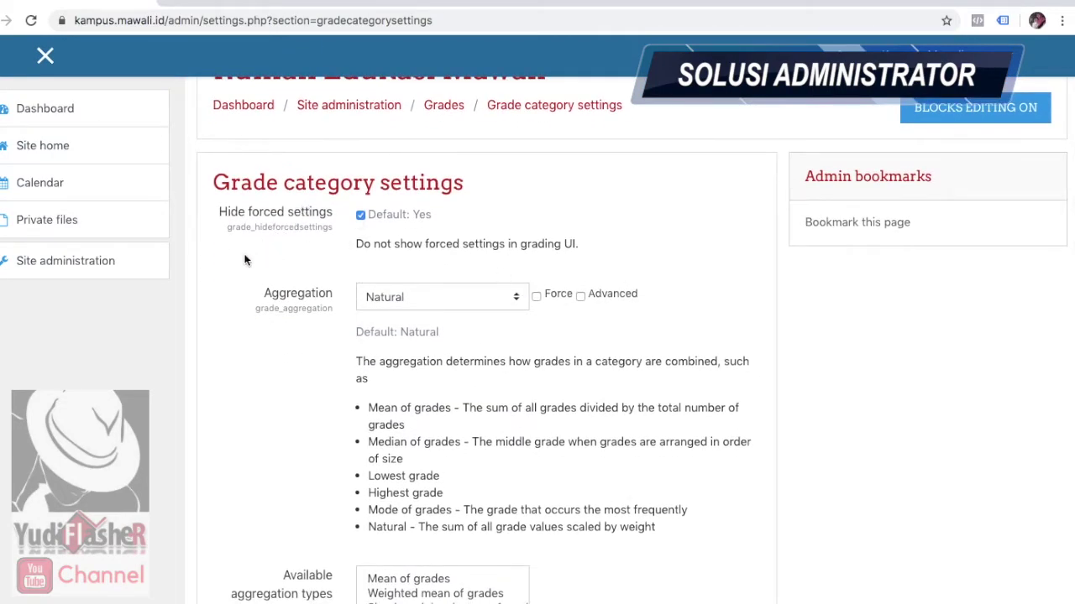
{"action": "left_click", "coordinate": [447, 306]}
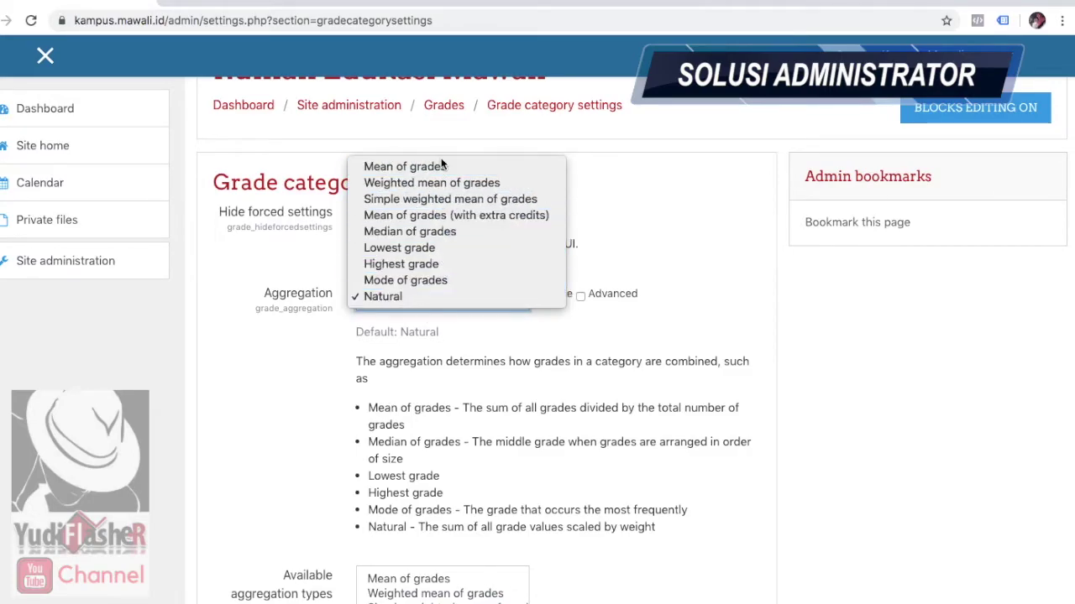
{"action": "left_click", "coordinate": [494, 341]}
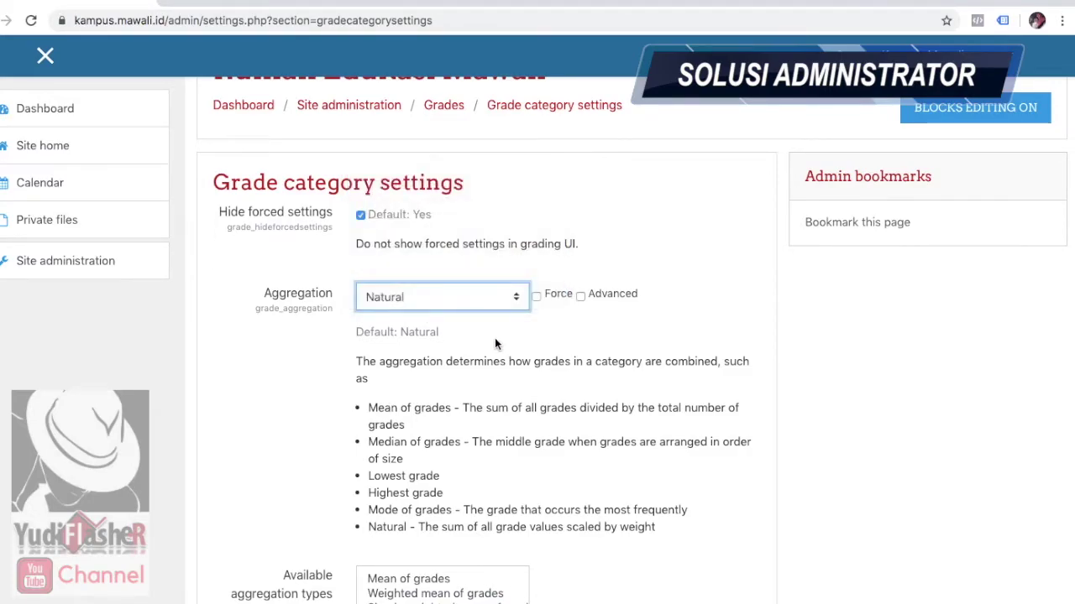
{"action": "scroll", "coordinate": [494, 340], "scroll_direction": "down", "scroll_amount": 4}
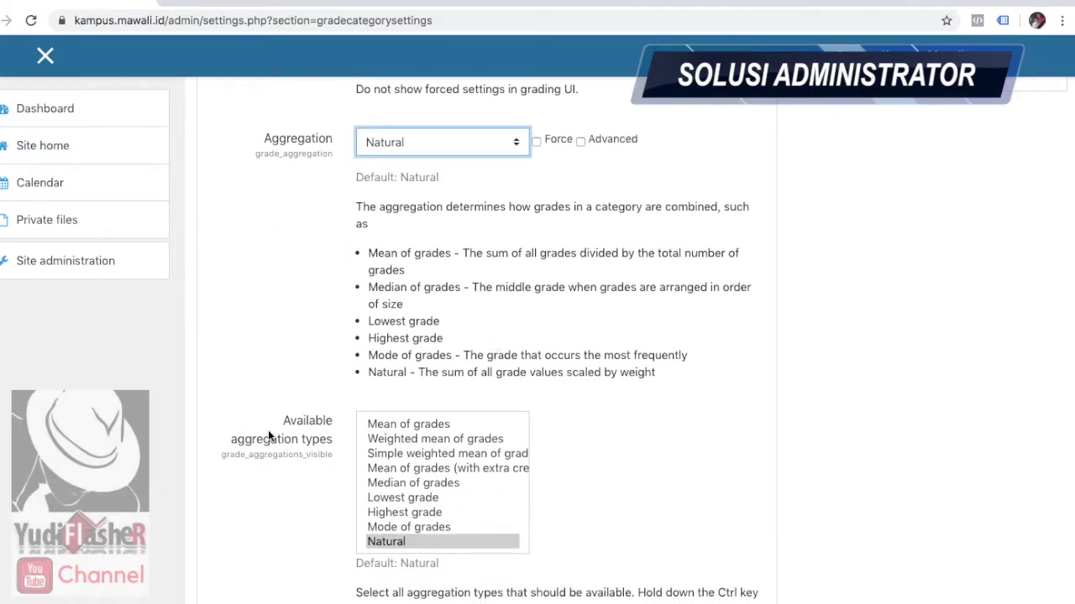
{"action": "scroll", "coordinate": [268, 430], "scroll_direction": "down", "scroll_amount": 2}
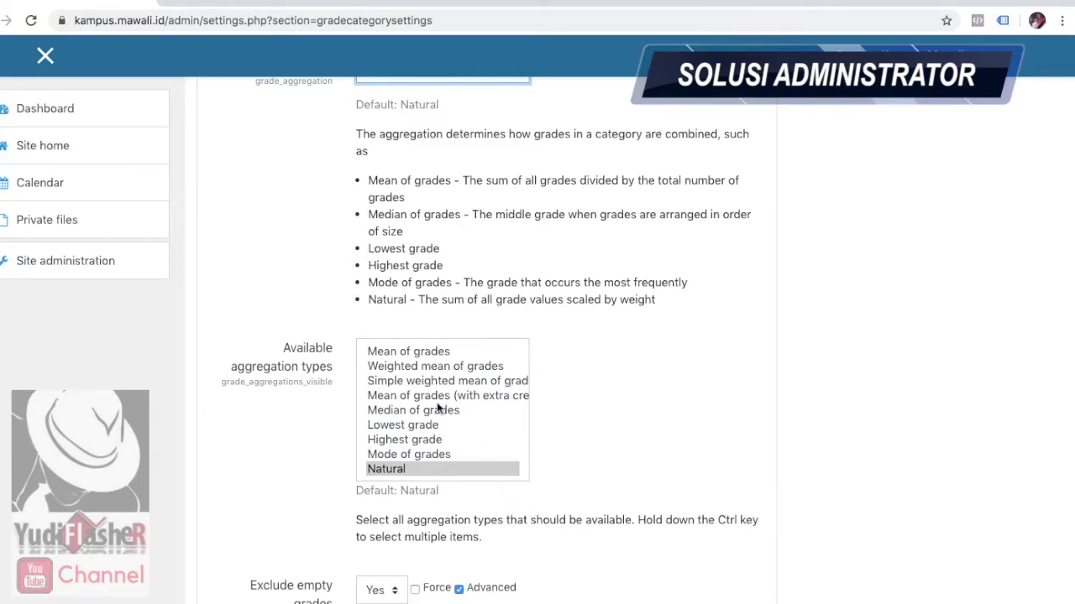
{"action": "left_click", "coordinate": [402, 353], "text": "ctrl"}
{"action": "left_click", "coordinate": [406, 366], "text": "ctrl"}
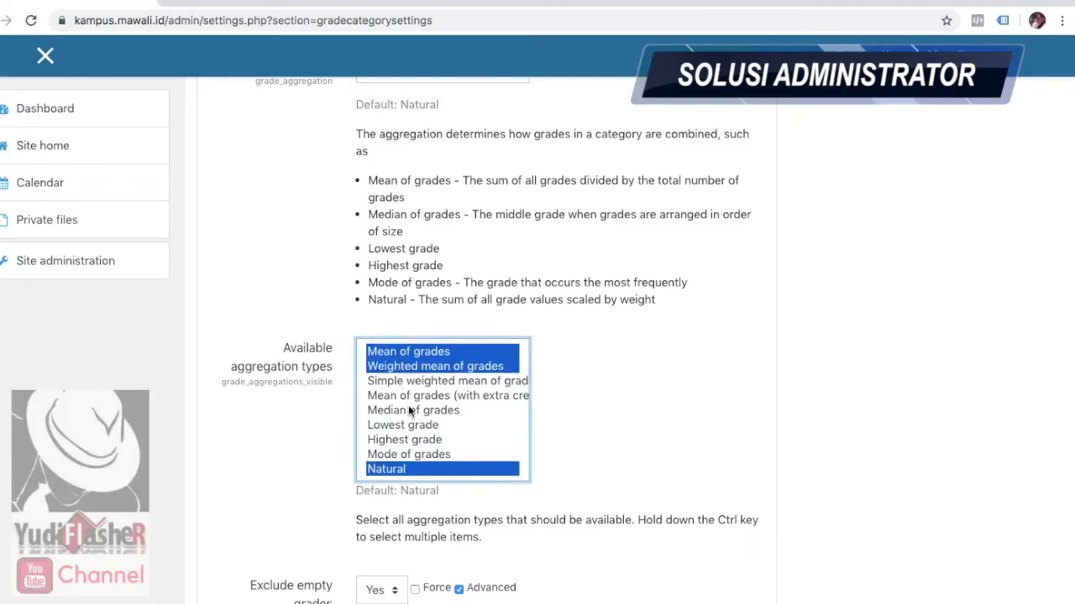
{"action": "left_click", "coordinate": [410, 452], "text": "shift"}
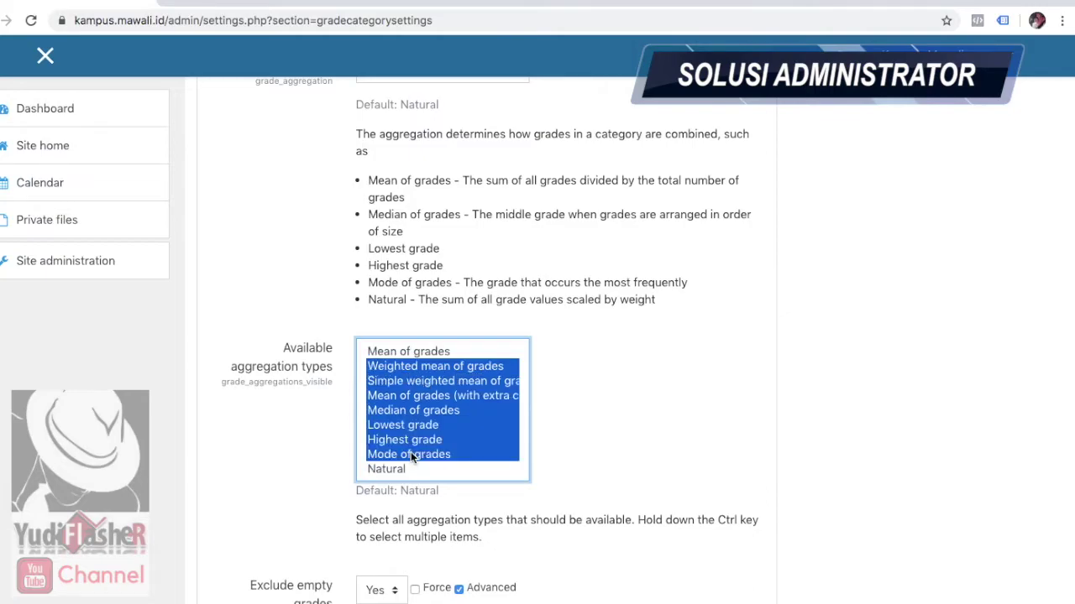
Select all available aggregation types from Mean of grades through Natural and save the grade category settings.
{"action": "left_click", "coordinate": [409, 351]}
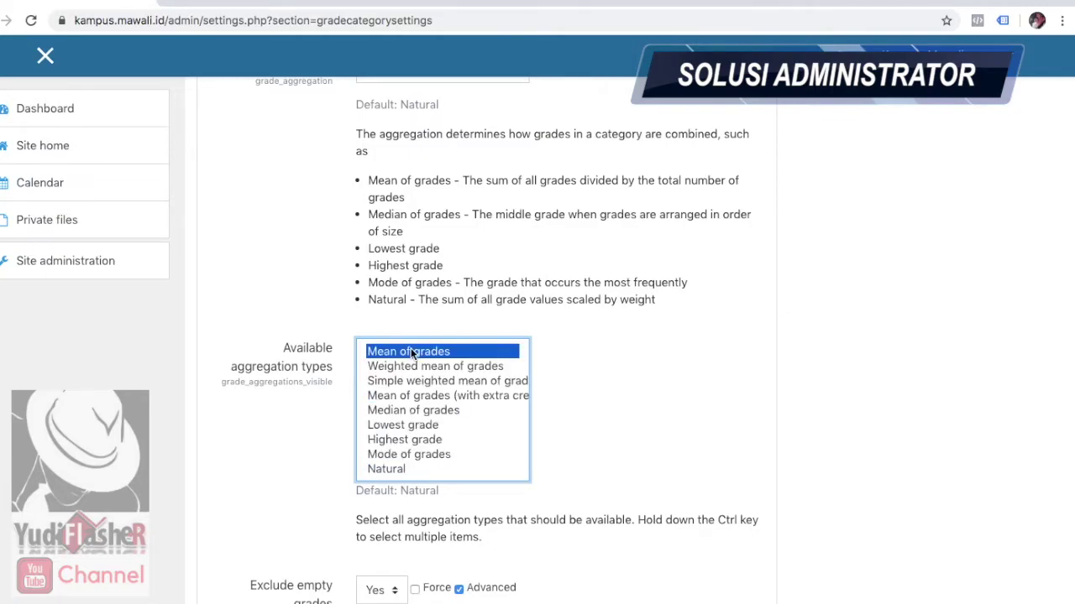
{"action": "left_click", "coordinate": [398, 471], "text": "shift"}
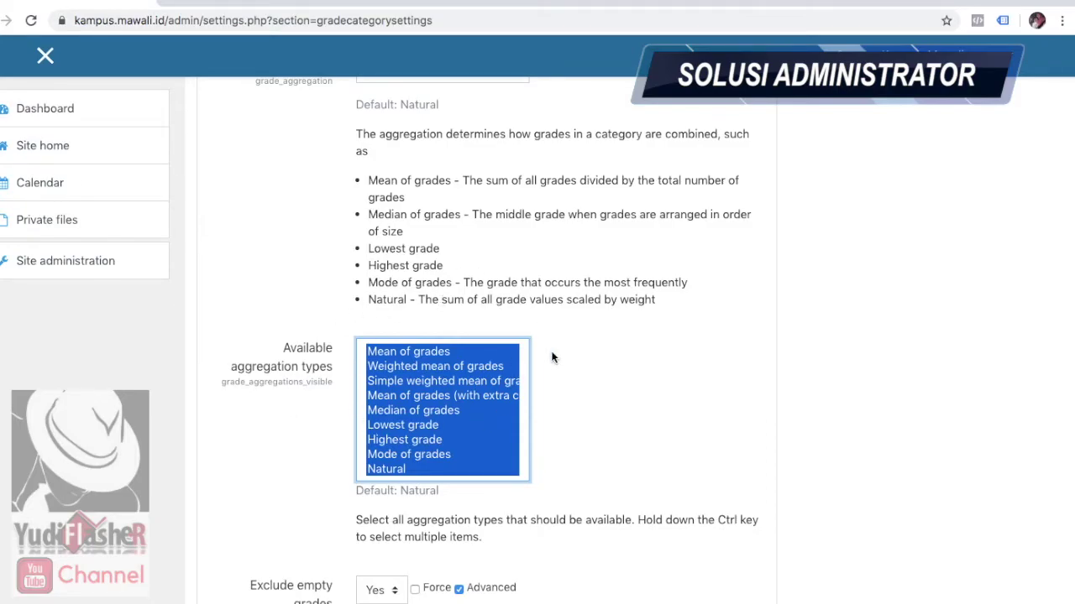
{"action": "scroll", "coordinate": [552, 357], "scroll_direction": "up", "scroll_amount": 2}
{"action": "scroll", "coordinate": [551, 356], "scroll_direction": "up", "scroll_amount": 3}
{"action": "scroll", "coordinate": [554, 358], "scroll_direction": "down", "scroll_amount": 8}
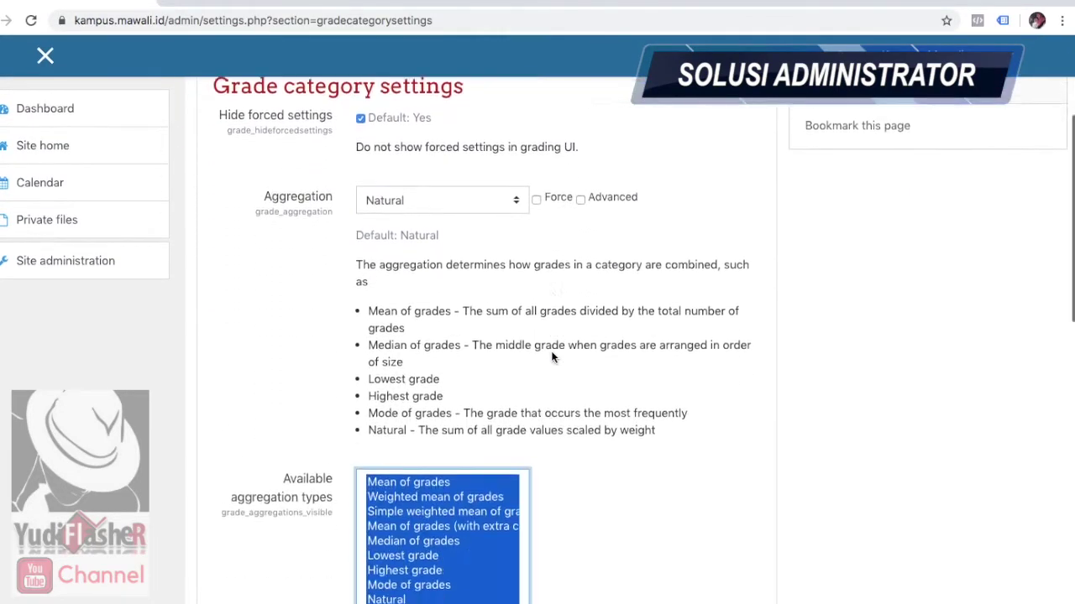
{"action": "scroll", "coordinate": [552, 351], "scroll_direction": "down", "scroll_amount": 7}
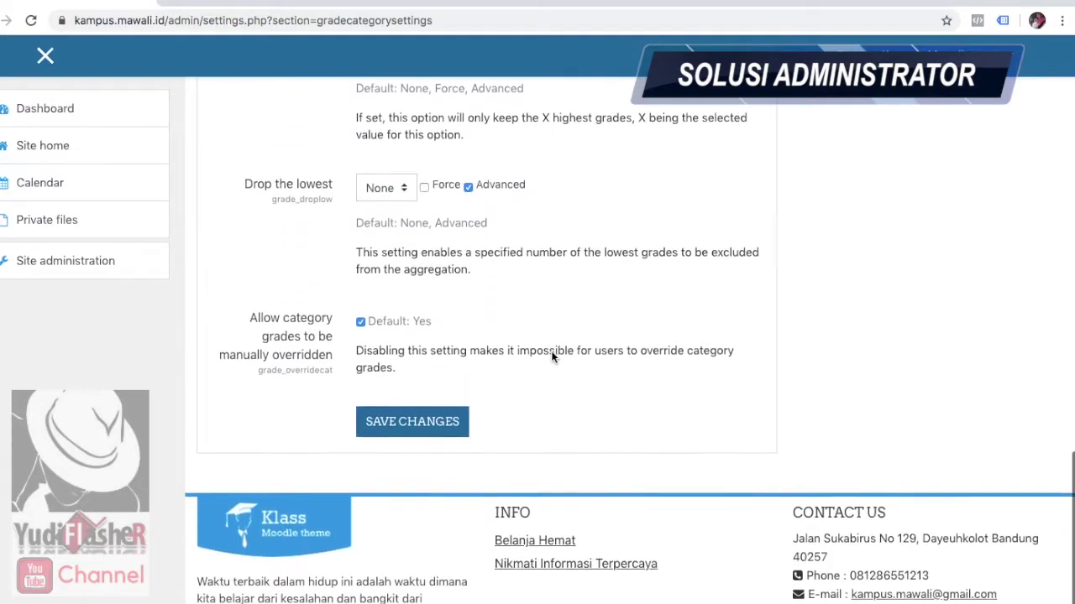
{"action": "left_click", "coordinate": [412, 427]}
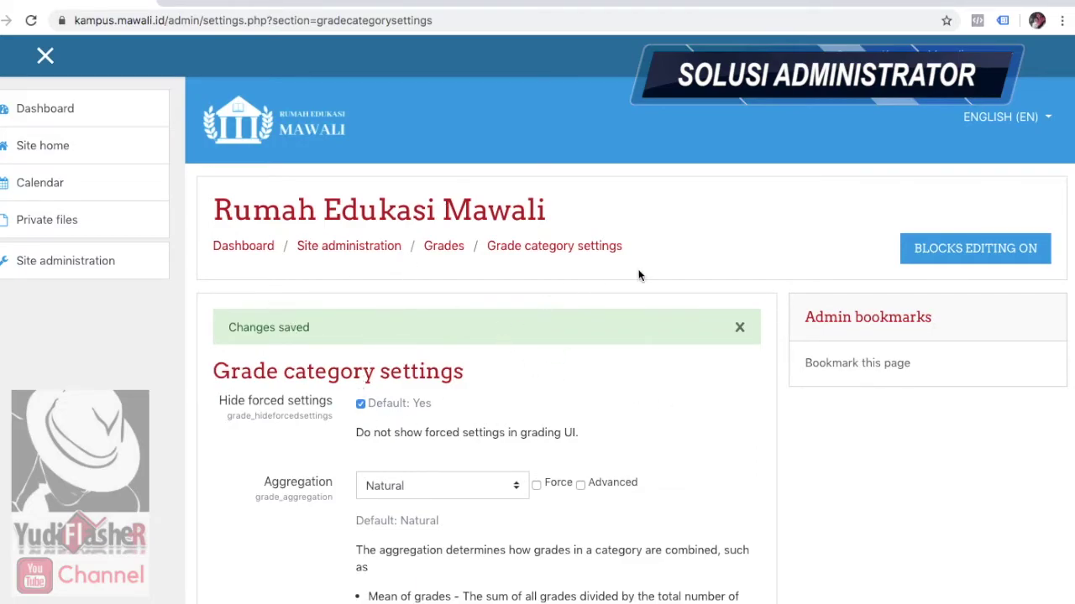
{"action": "left_click", "coordinate": [1013, 63]}
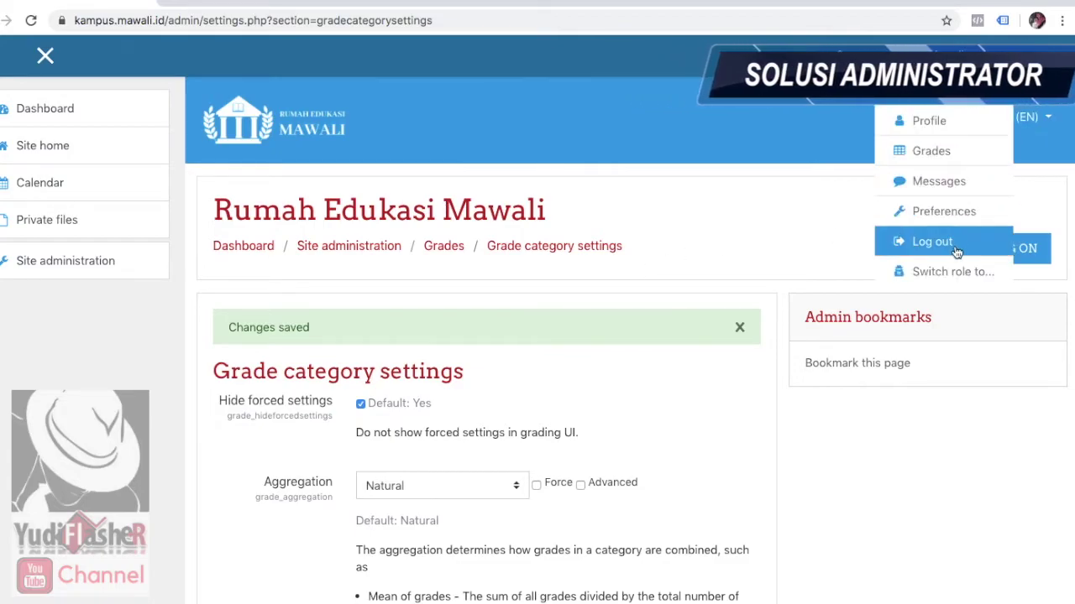
{"action": "left_click", "coordinate": [933, 270]}
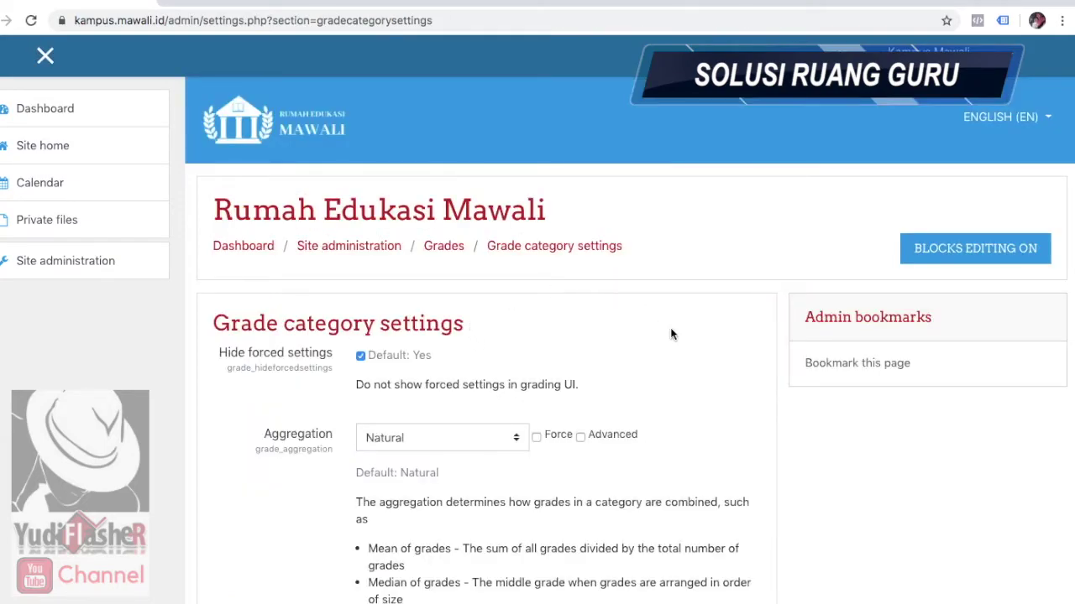
{"action": "scroll", "coordinate": [670, 334], "scroll_direction": "down", "scroll_amount": 3}
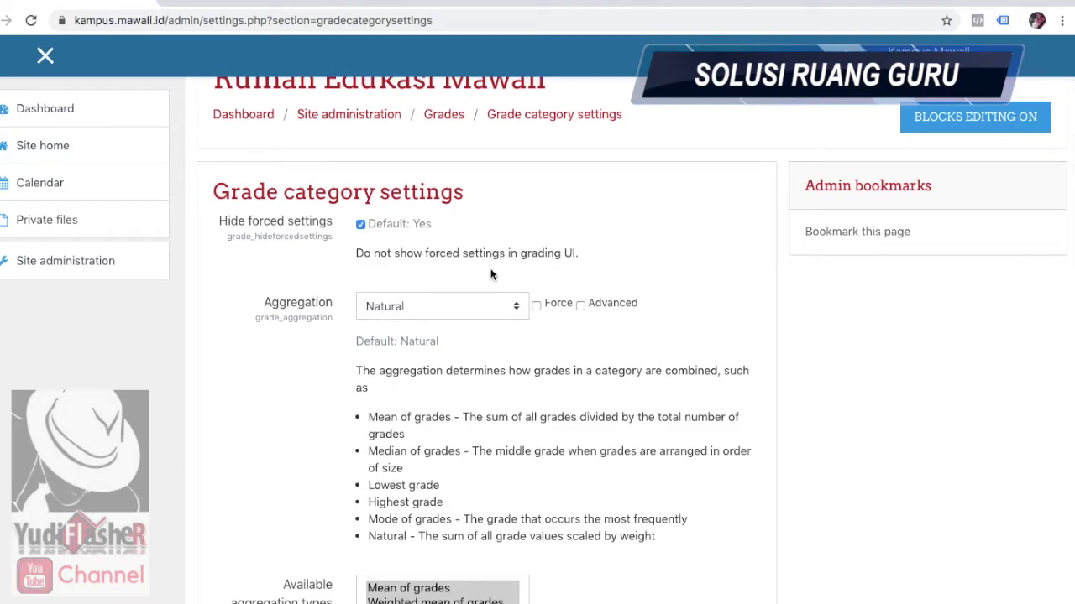
{"action": "scroll", "coordinate": [609, 266], "scroll_direction": "up", "scroll_amount": 3}
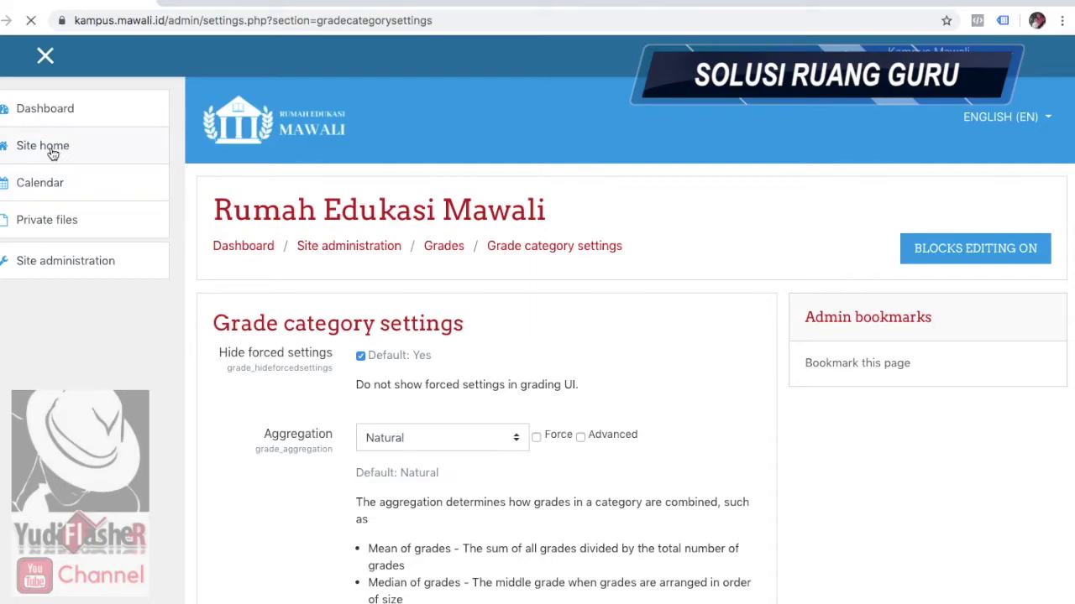
Go to the site home and open the E Learning Untuk Guru course from the available courses.
{"action": "scroll", "coordinate": [403, 203], "scroll_direction": "down", "scroll_amount": 6}
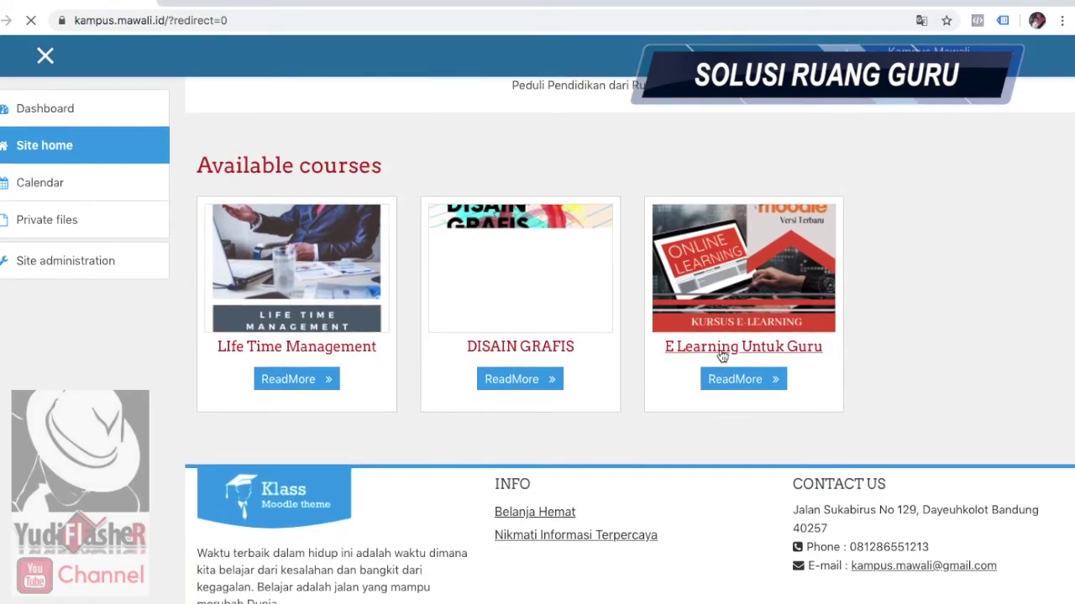
{"action": "left_click", "coordinate": [725, 354]}
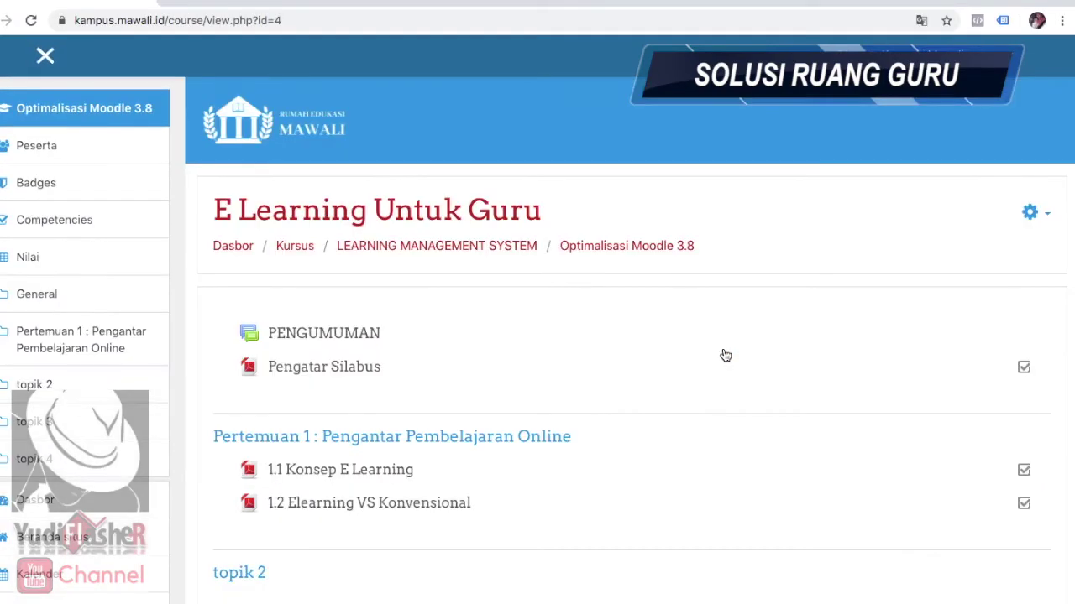
{"action": "scroll", "coordinate": [726, 355], "scroll_direction": "down", "scroll_amount": 3}
{"action": "scroll", "coordinate": [426, 391], "scroll_direction": "up", "scroll_amount": 1}
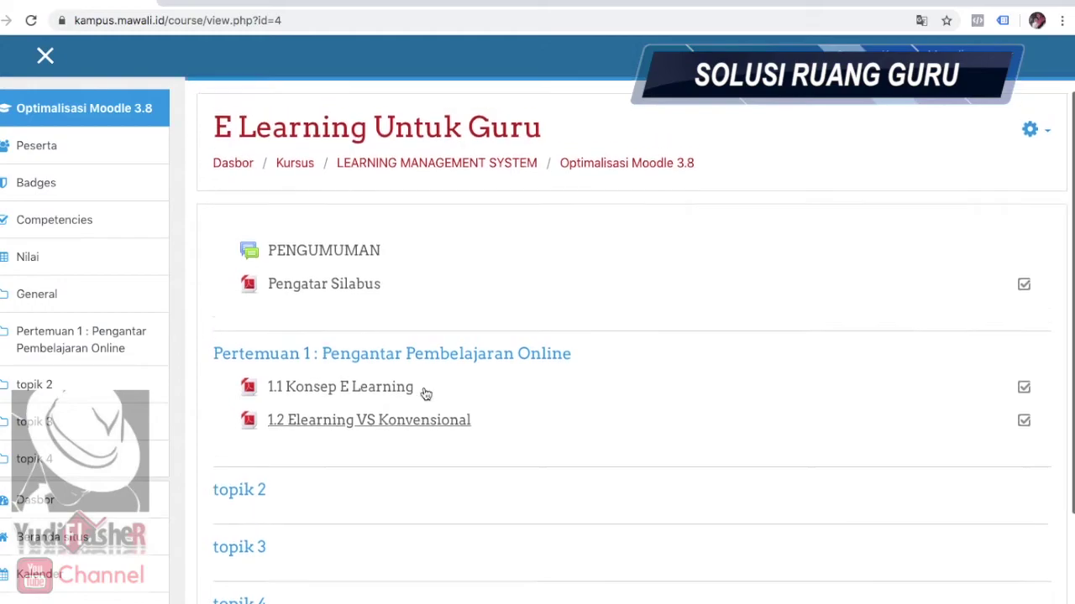
{"action": "scroll", "coordinate": [918, 231], "scroll_direction": "up", "scroll_amount": 1}
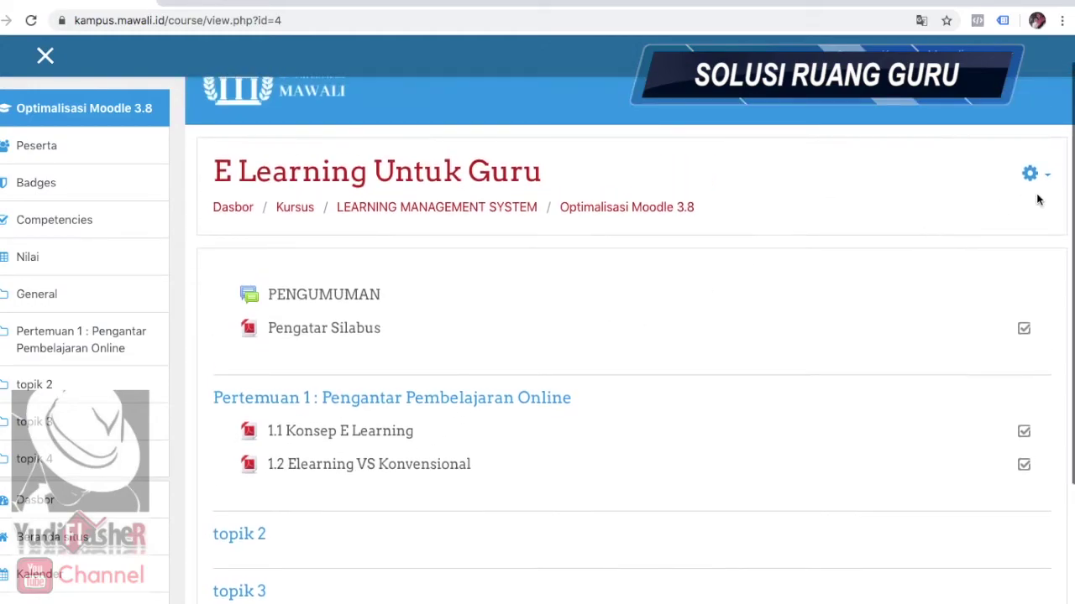
Turn on editing mode for the E Learning Untuk Guru course.
{"action": "left_click", "coordinate": [1048, 181]}
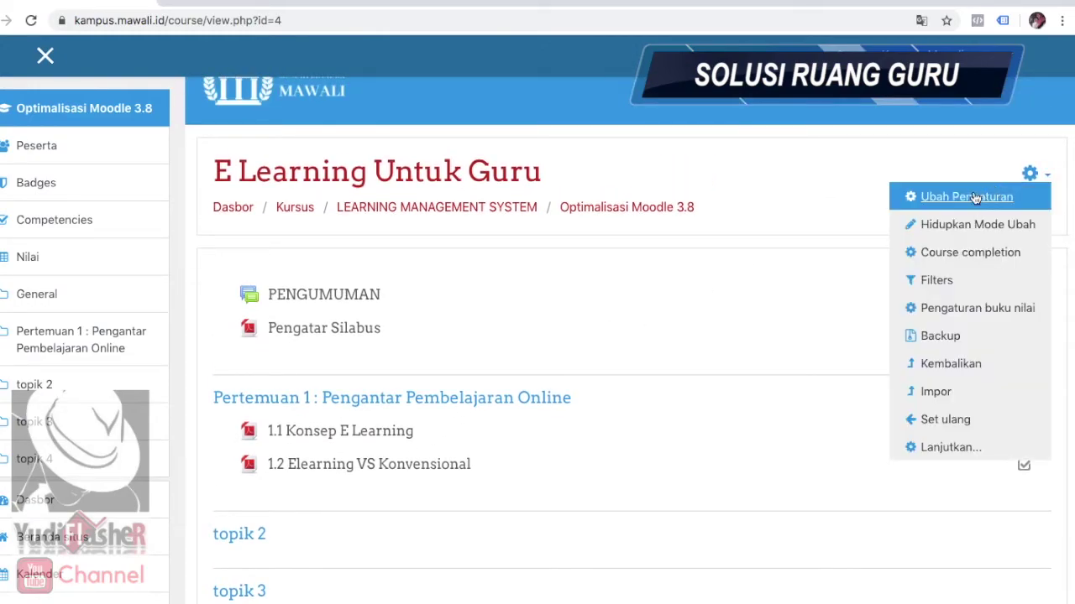
{"action": "left_click", "coordinate": [947, 227]}
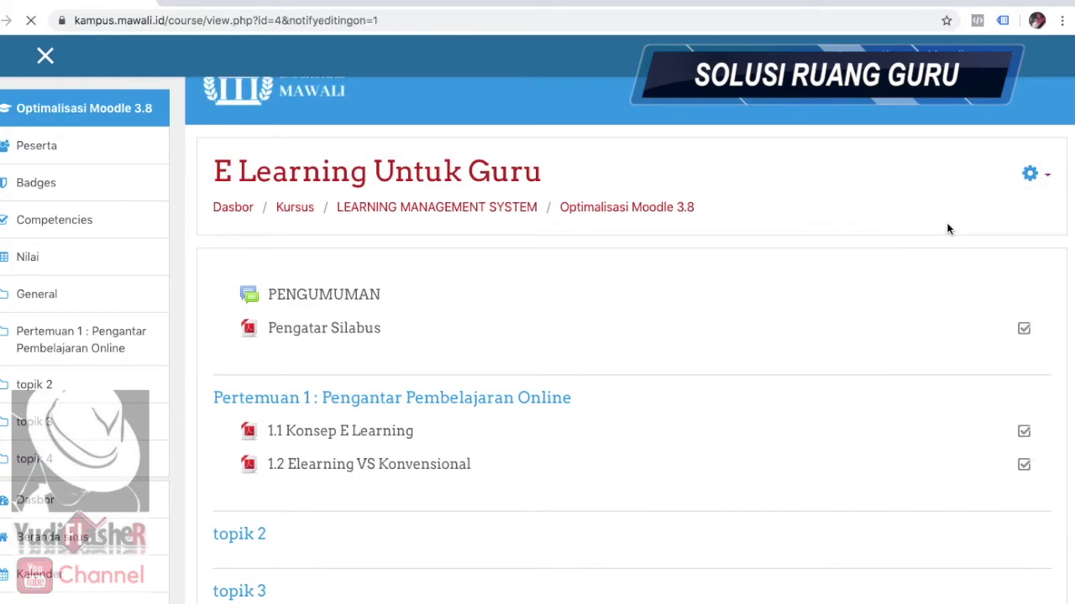
{"action": "scroll", "coordinate": [856, 315], "scroll_direction": "down", "scroll_amount": 3}
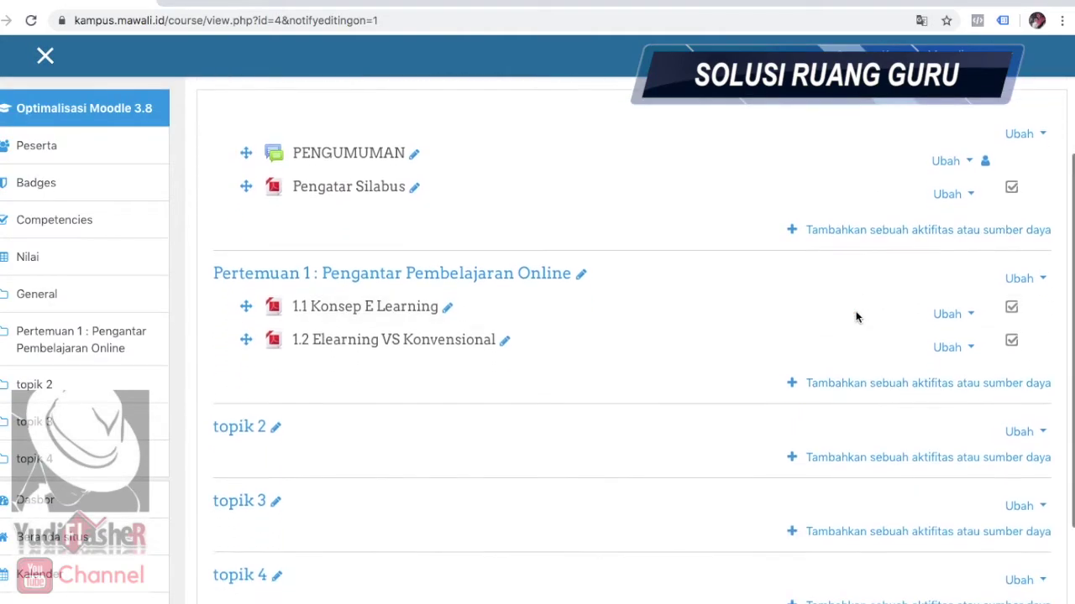
{"action": "scroll", "coordinate": [857, 224], "scroll_direction": "up", "scroll_amount": 3}
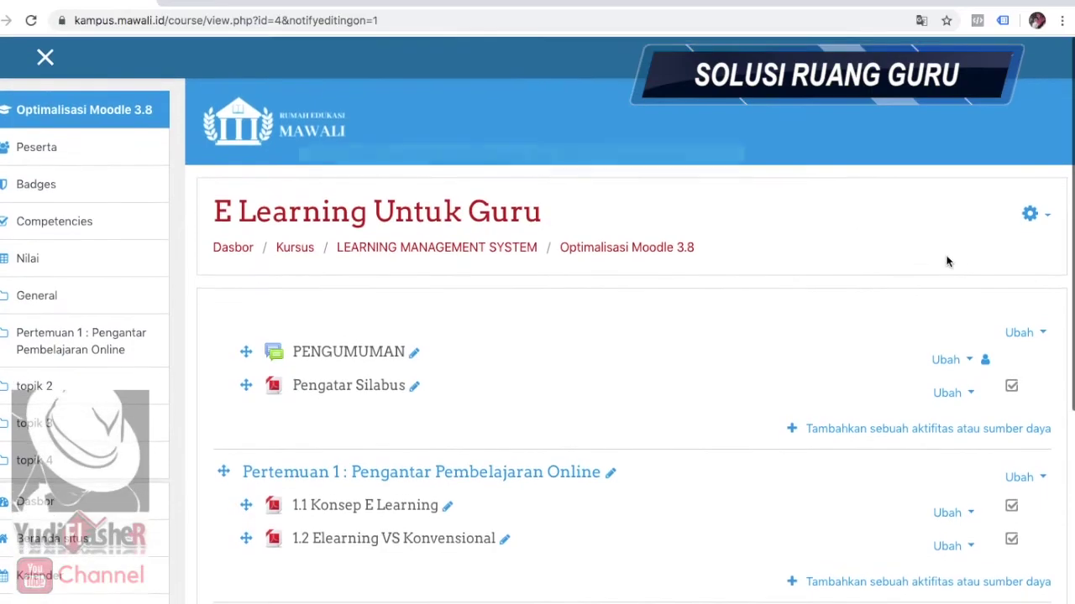
Open the course's gradebook setup (Pengaturan buku nilai) and start adding a new grade category.
{"action": "left_click", "coordinate": [1047, 218]}
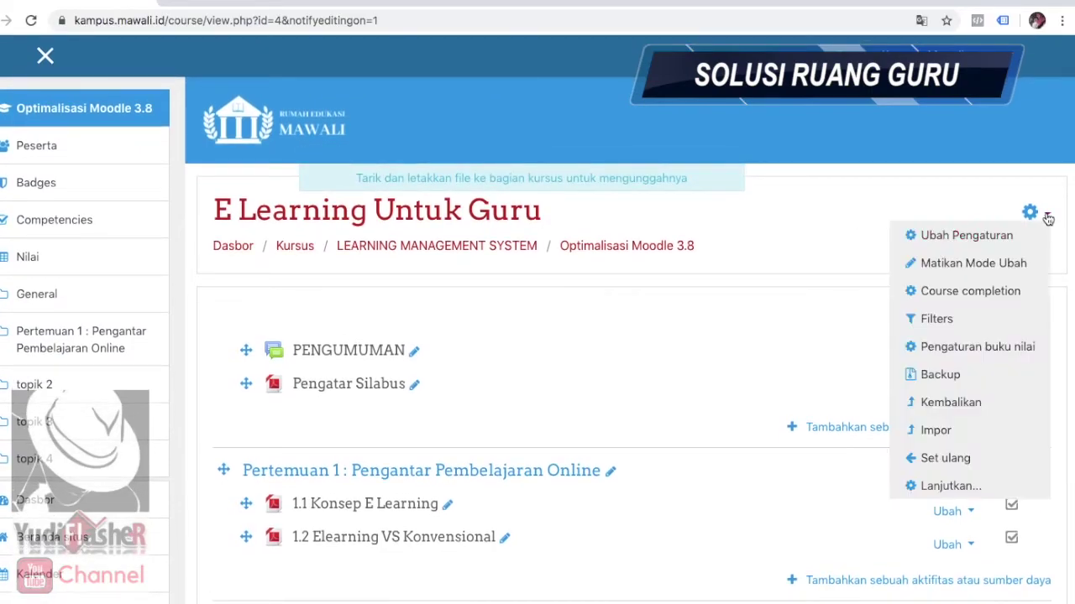
{"action": "left_click", "coordinate": [955, 349]}
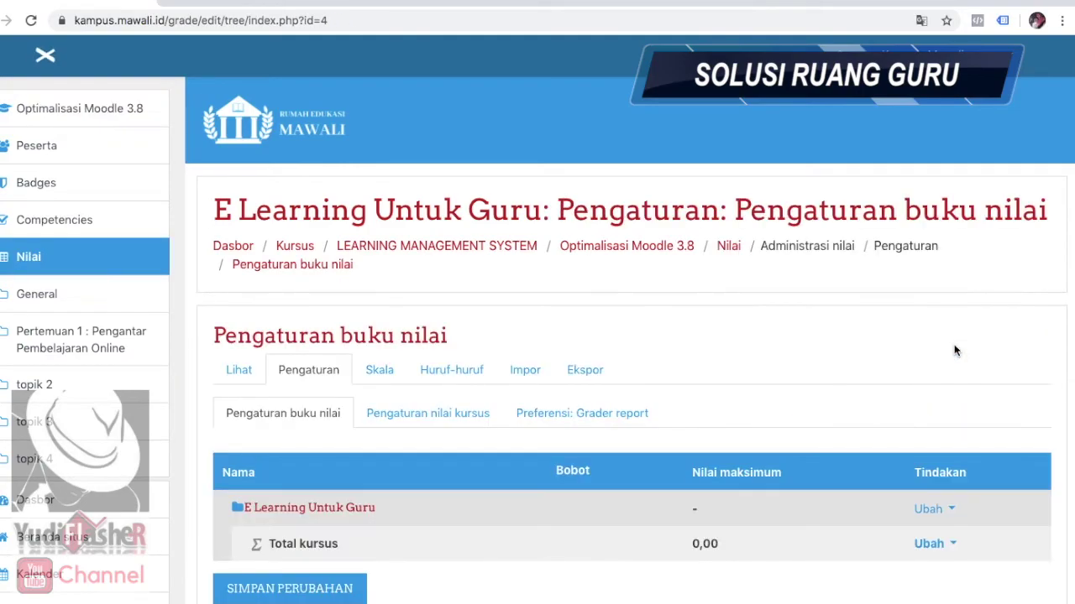
{"action": "scroll", "coordinate": [820, 296], "scroll_direction": "down", "scroll_amount": 3}
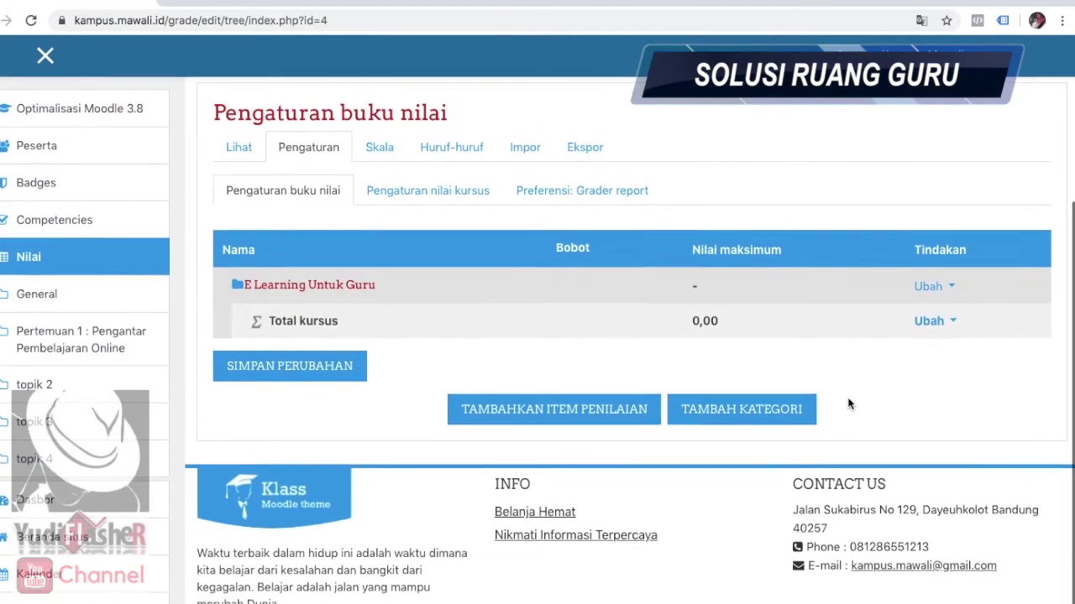
{"action": "left_click", "coordinate": [741, 409]}
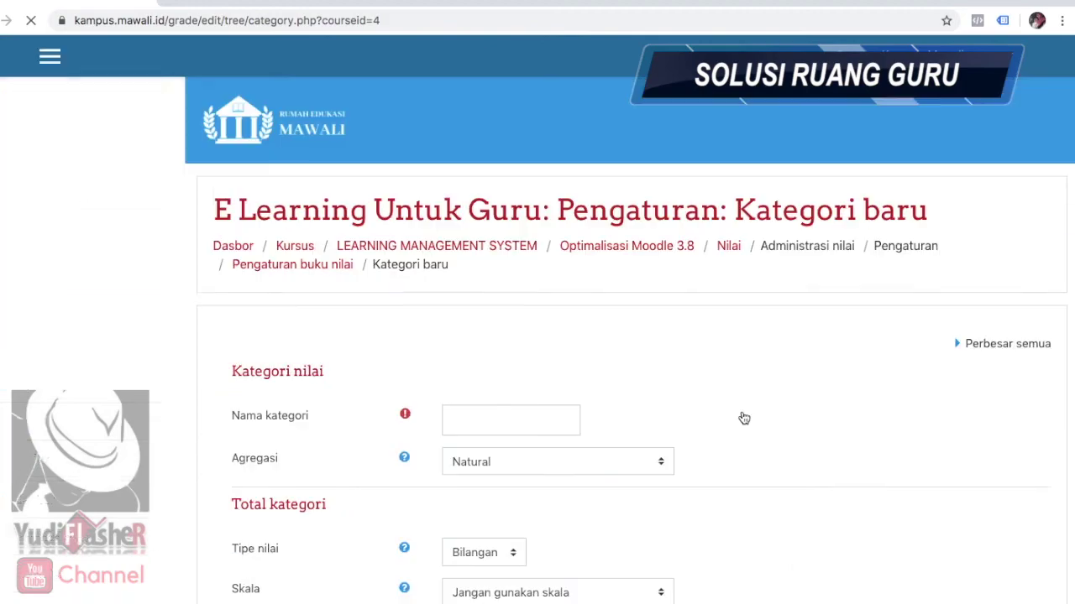
Review the aggregation types offered under Agregasi for the new category, leaving the selection unchanged.
{"action": "scroll", "coordinate": [743, 417], "scroll_direction": "down", "scroll_amount": 2}
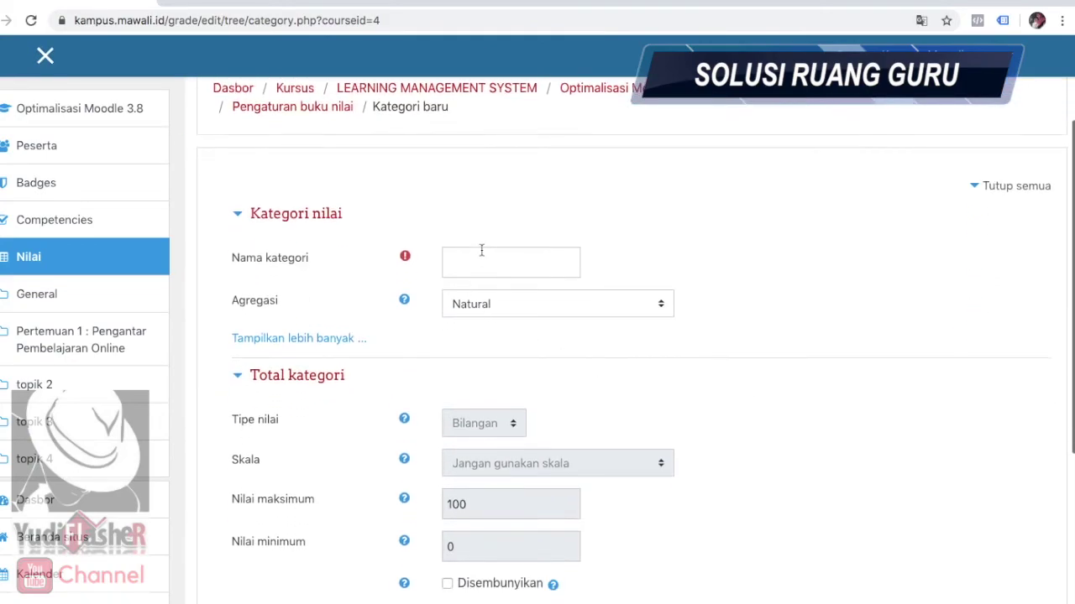
{"action": "left_click", "coordinate": [654, 306]}
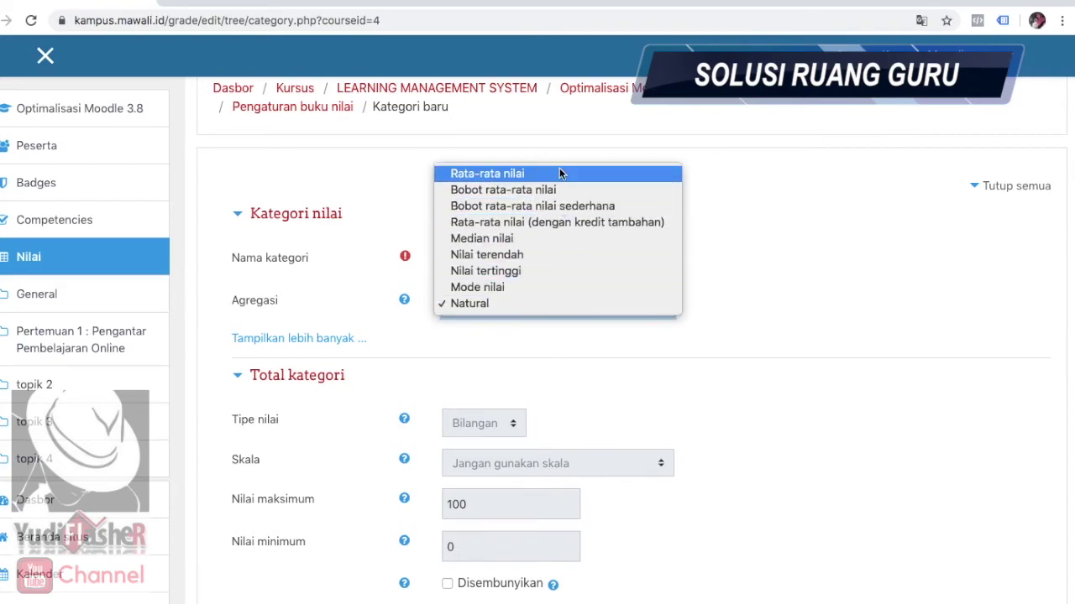
{"action": "left_click", "coordinate": [825, 280]}
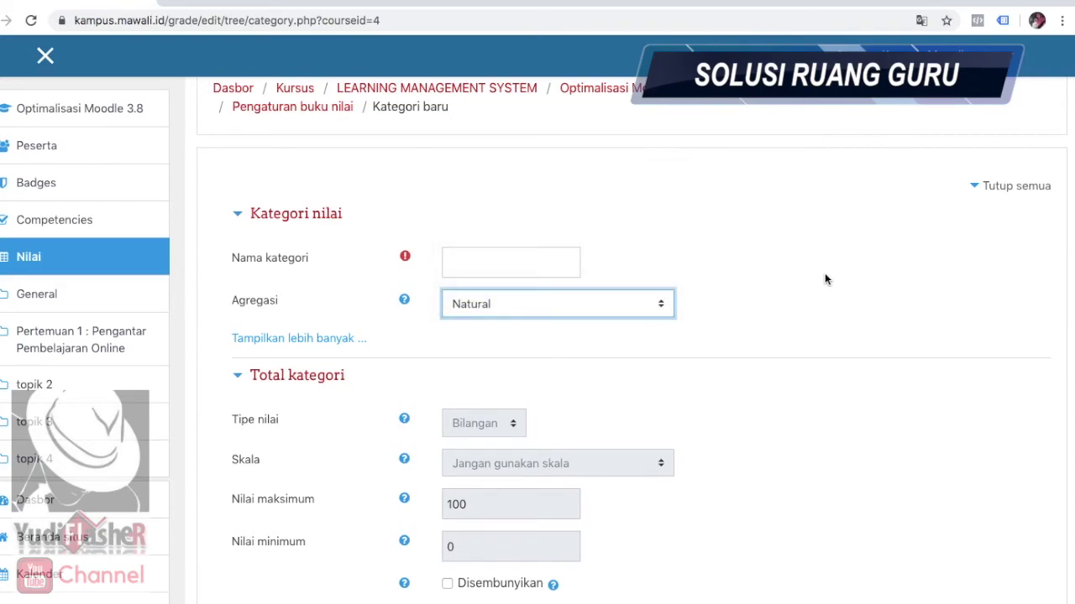